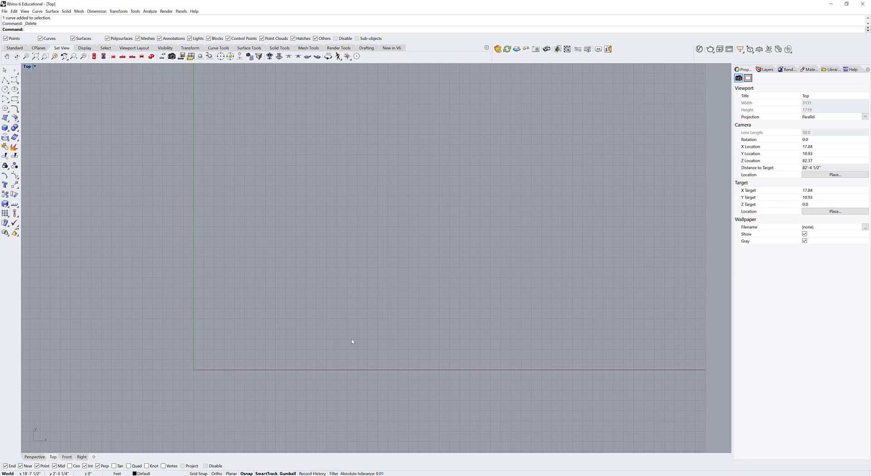
Draw a horizontal line 12' long above the X axis in the Top view, using Ortho to keep it straight.
scroll(311, 331, "up", 2)
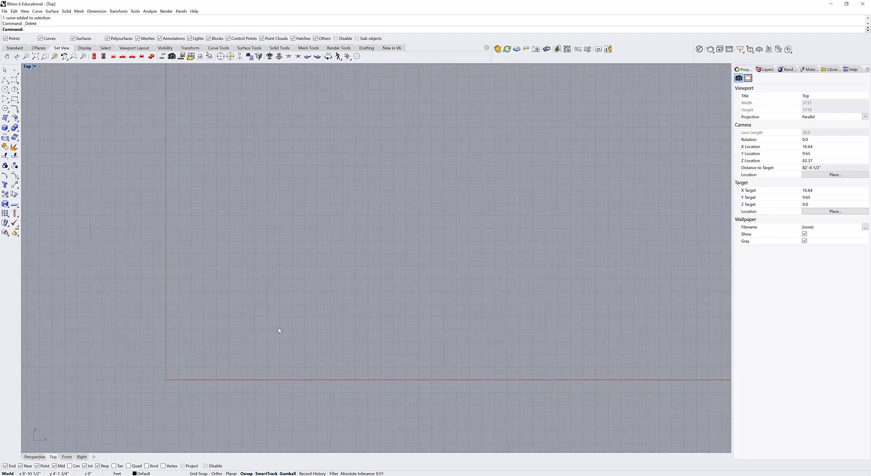
type("line")
key("Return")
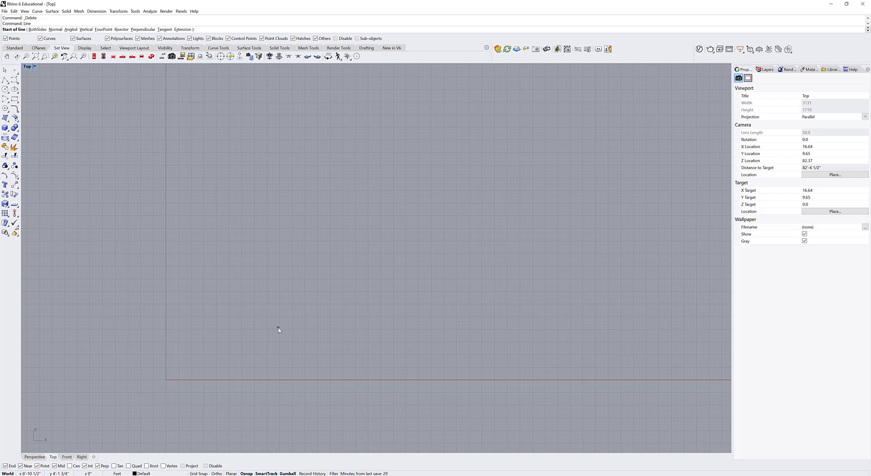
left_click(296, 294)
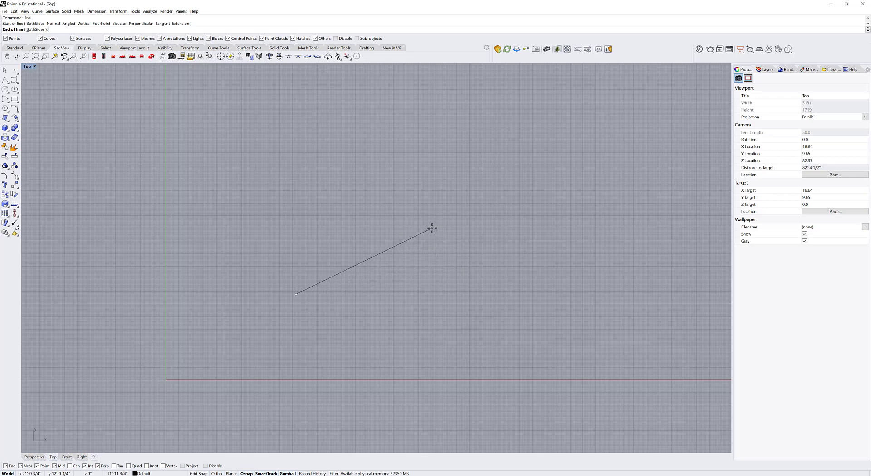
type("12")
key("F8")
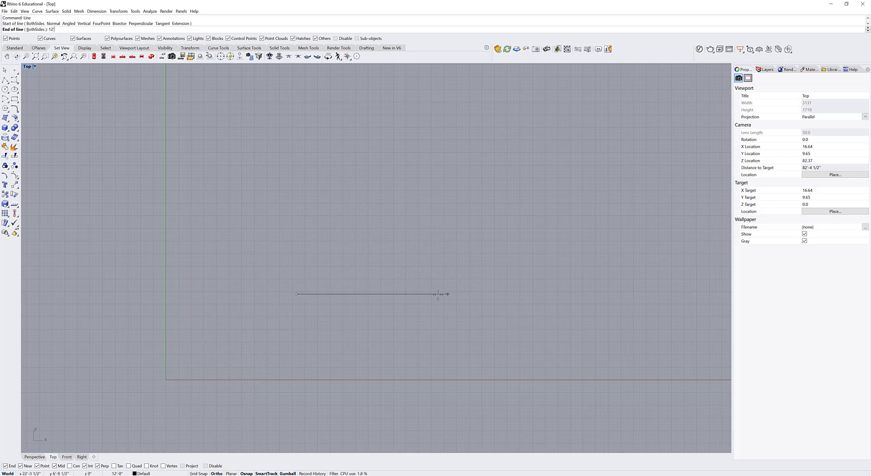
key("F8")
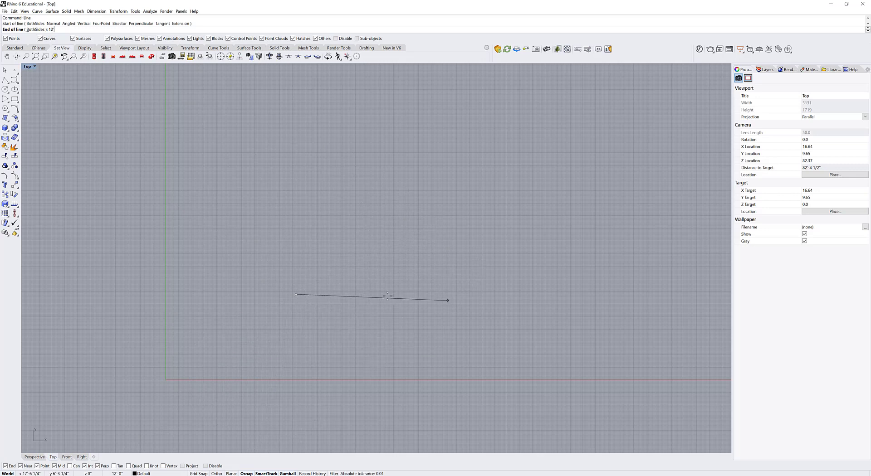
key("F8")
key("Return")
left_click(427, 297)
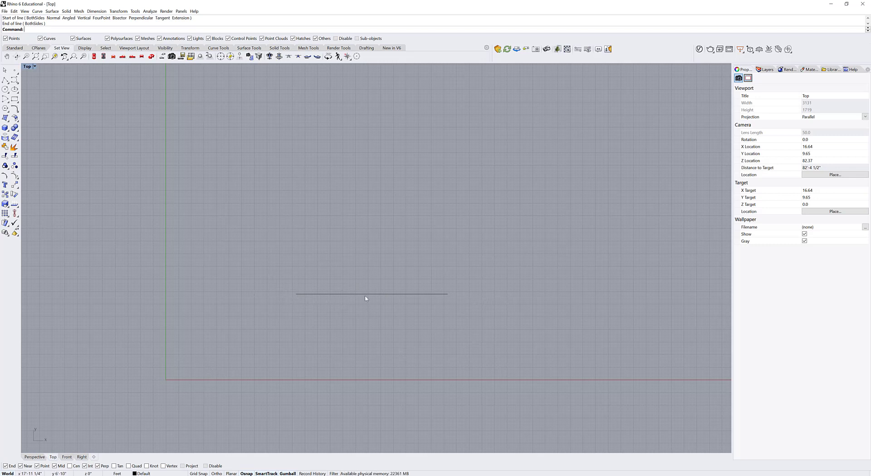
type("line")
key("Return")
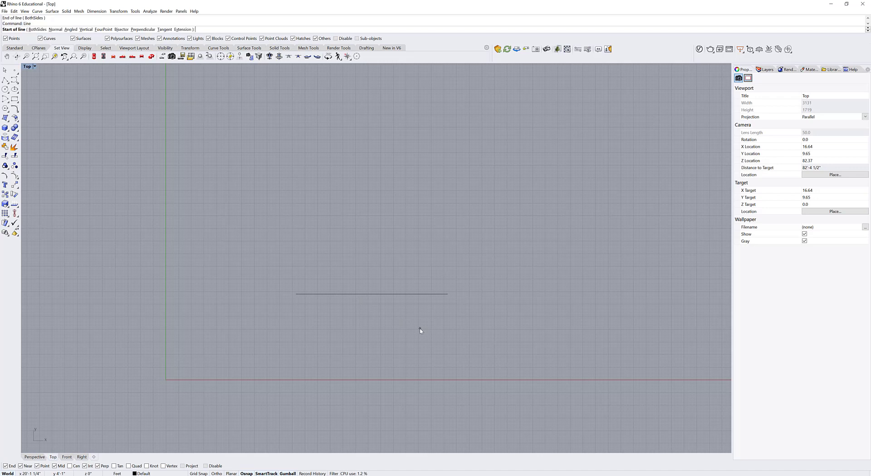
left_click(295, 294)
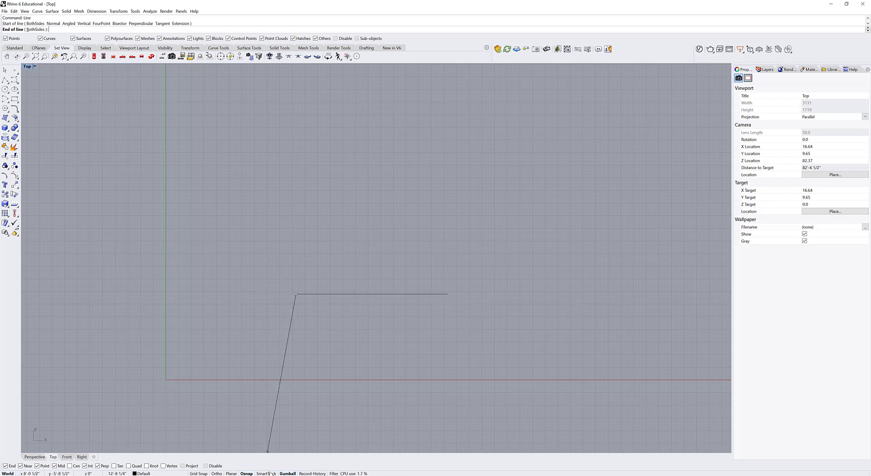
key("Escape")
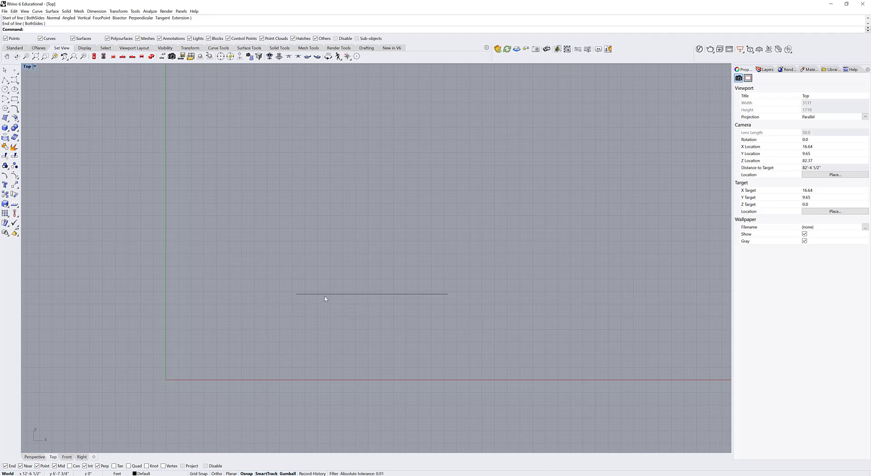
Measure the horizontal line's length with the Length command.
type("Length")
key("Return")
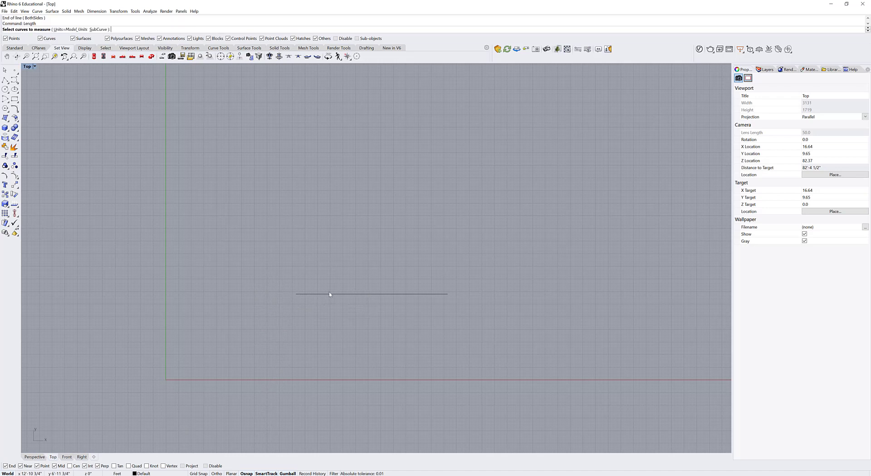
left_click(330, 294)
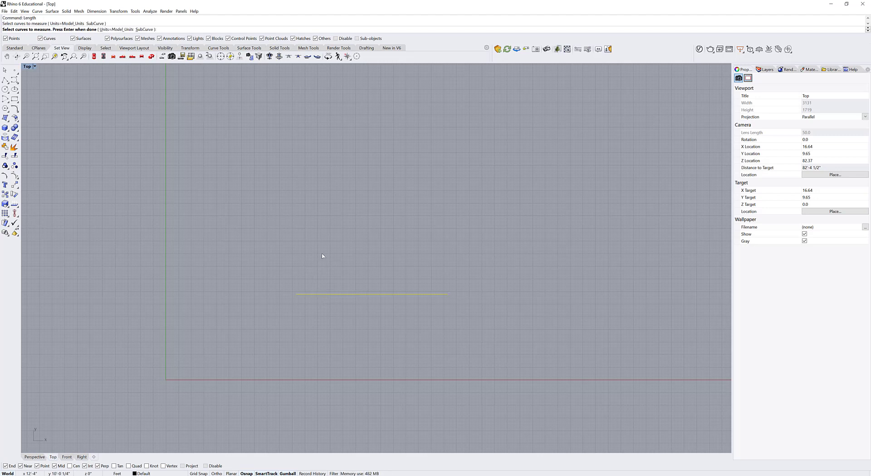
key("Return")
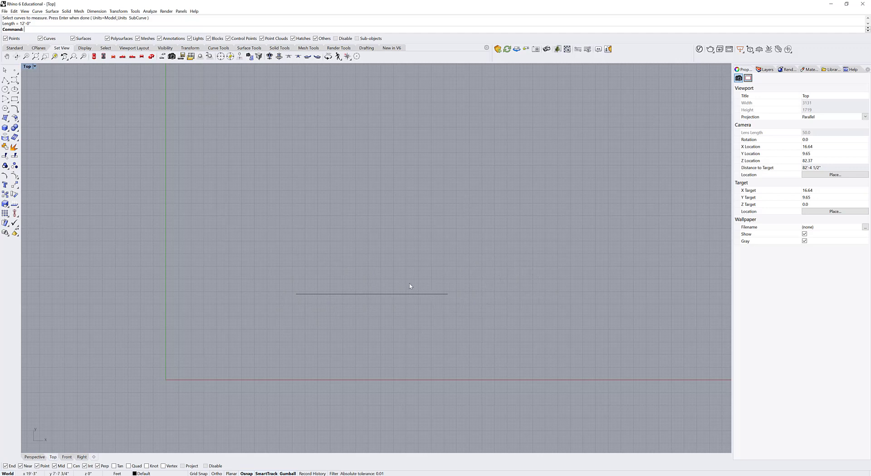
Try moving only the line's right endpoint straight up with the gumball and undo the move.
left_click(440, 295)
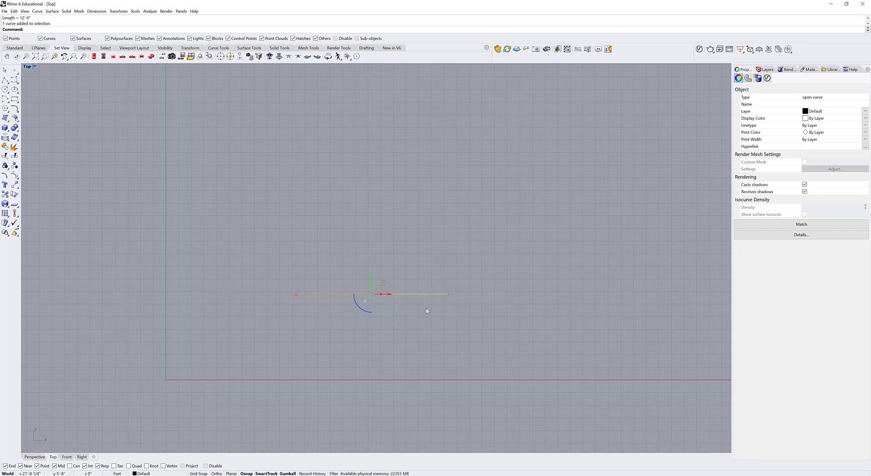
left_click(448, 295)
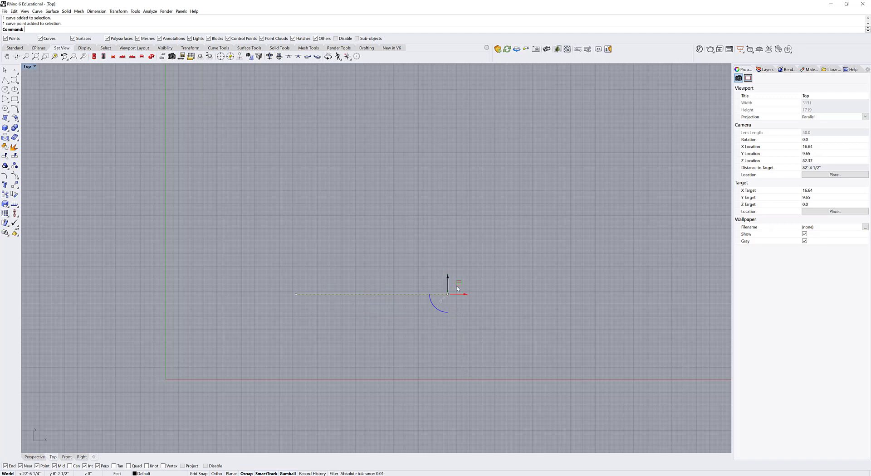
left_click_drag(447, 285, 447, 232)
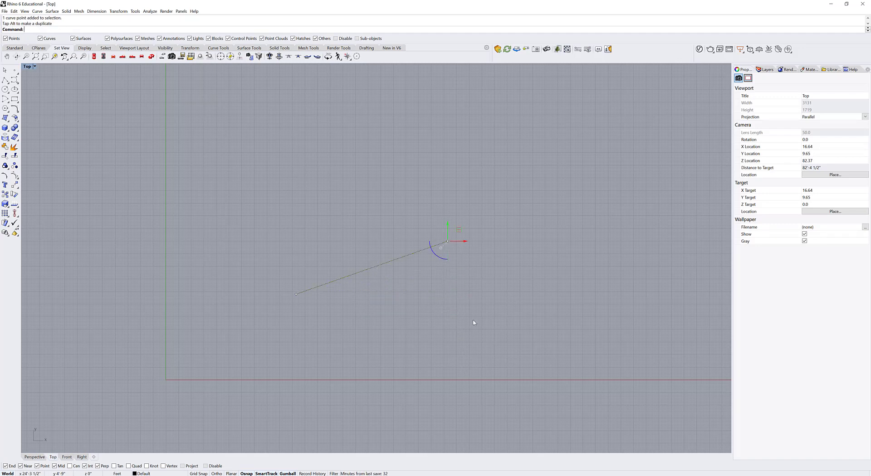
key("ctrl+z")
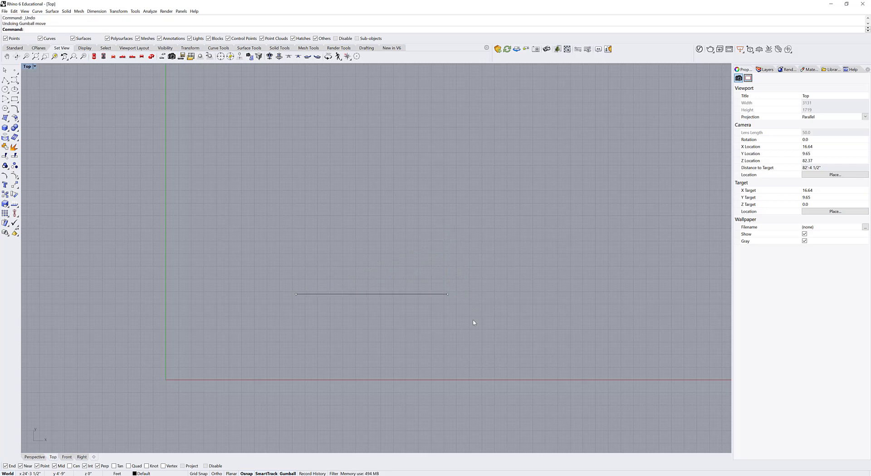
Try the Move command on the line's right endpoint, shifting it up about 5'-2 1/2", and undo it.
type("move")
key("Return")
left_click(448, 294)
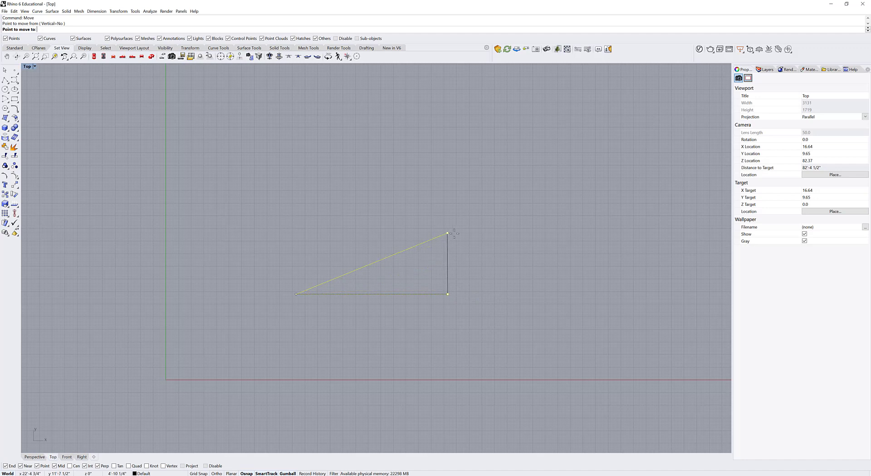
left_click(461, 230)
key("ctrl+z")
Try moving the whole line up about 5'-5 1/2" from a freely picked base point and undo it.
left_click(372, 294)
key("Return")
left_click(371, 308)
left_click(367, 239)
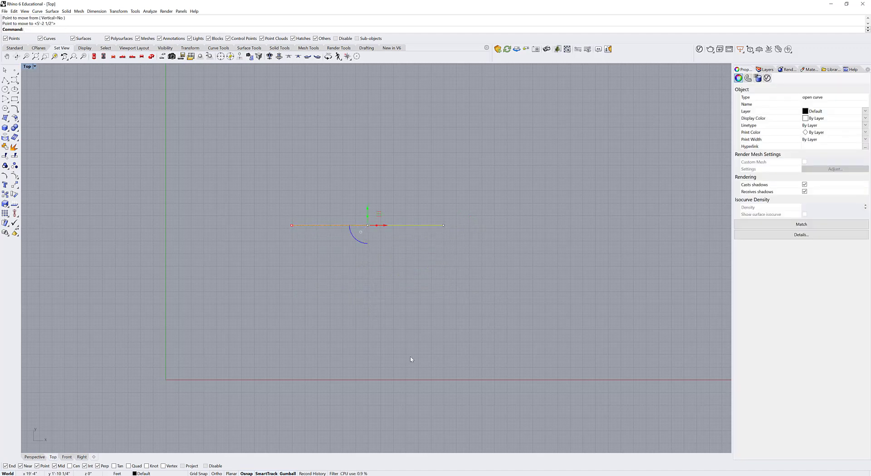
key("ctrl+z")
Move the whole line 12' straight up in the positive Y direction with the Move command.
key("Return")
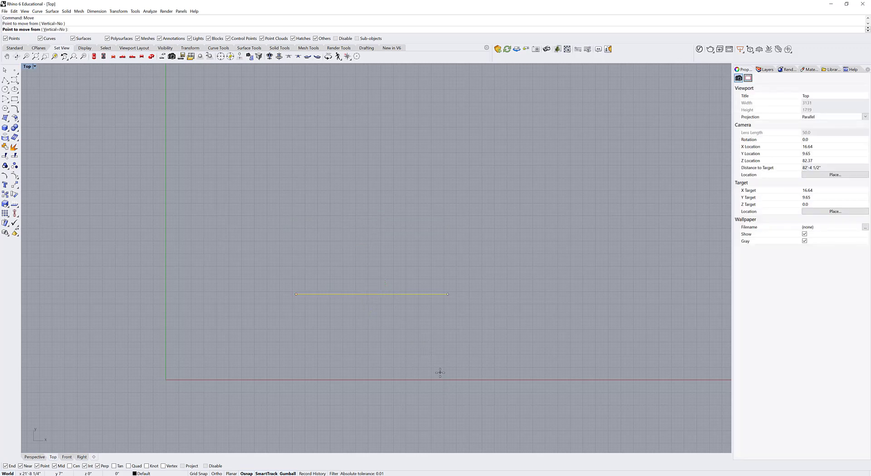
left_click(440, 373)
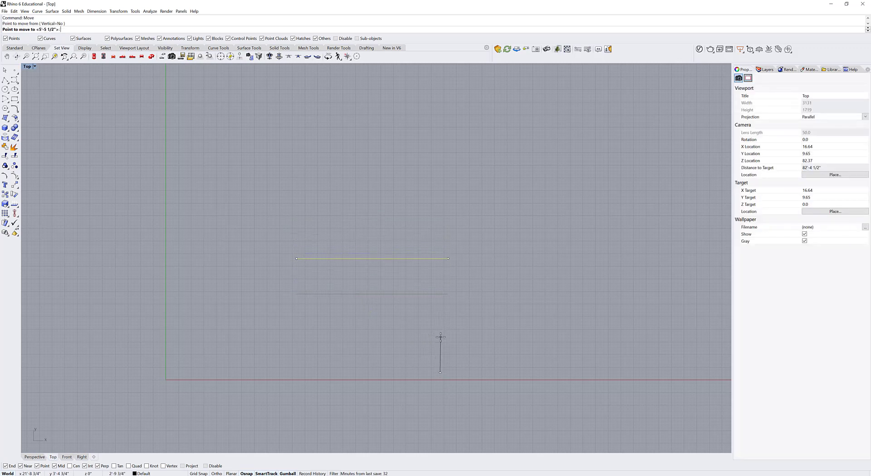
type("12")
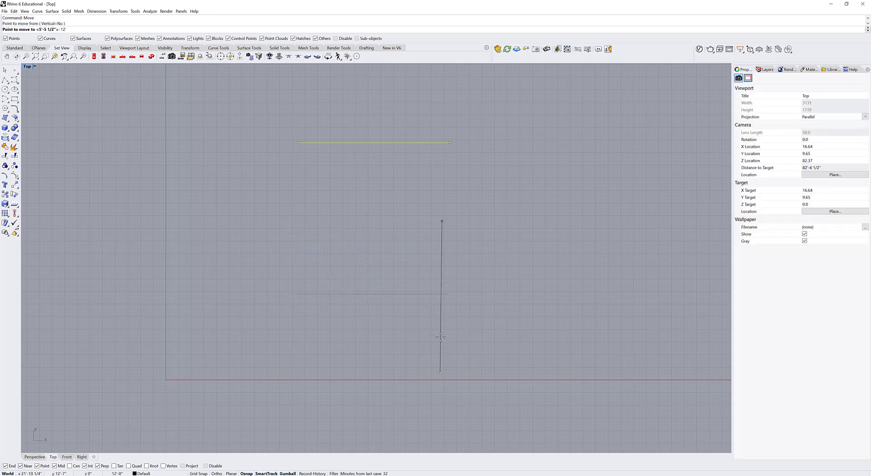
key("F8")
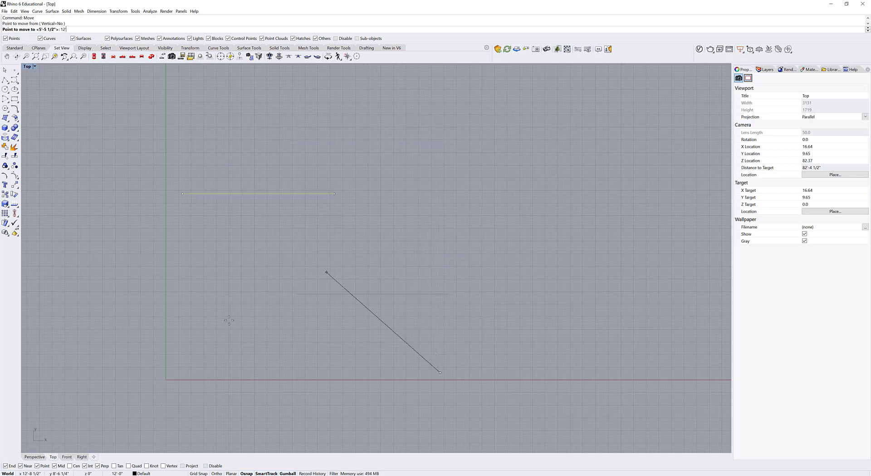
key("Return")
key("Escape")
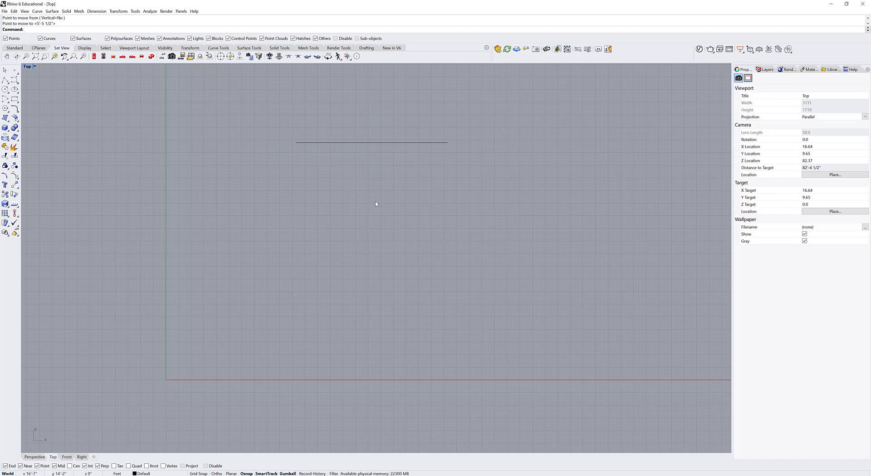
Move the line 12' along the positive X direction, using its left endpoint as the base point.
right_click_drag(376, 208, 387, 286)
left_click(376, 221)
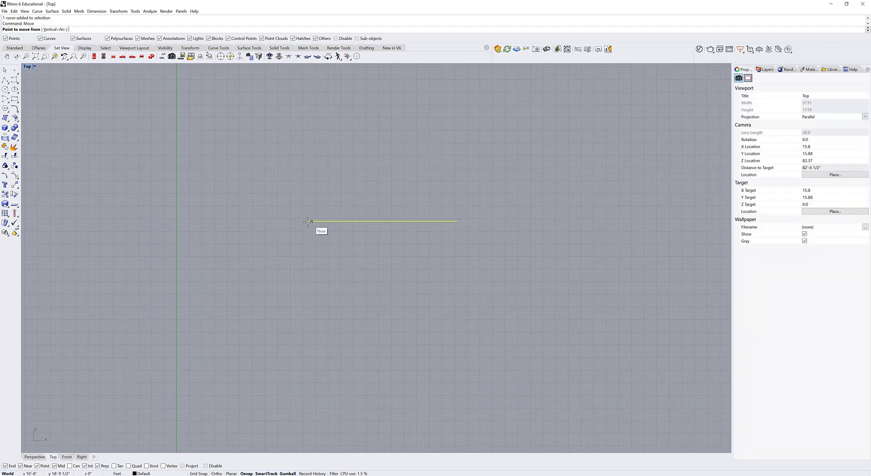
left_click(307, 221)
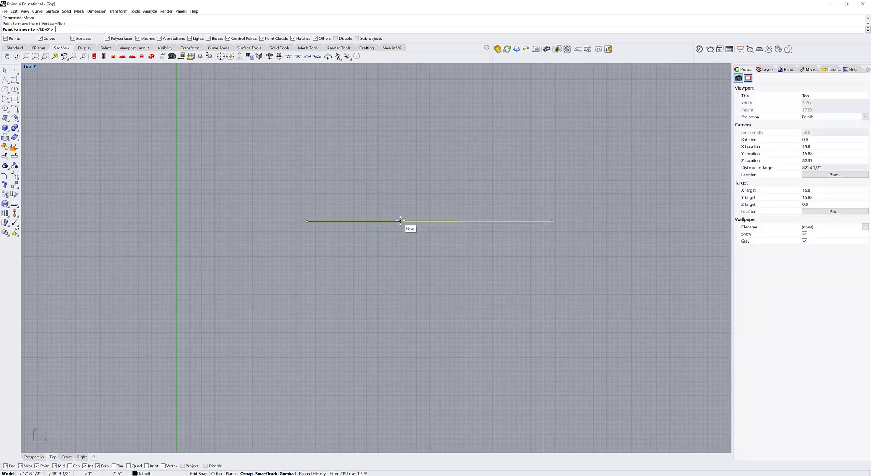
type("12'")
key("Return")
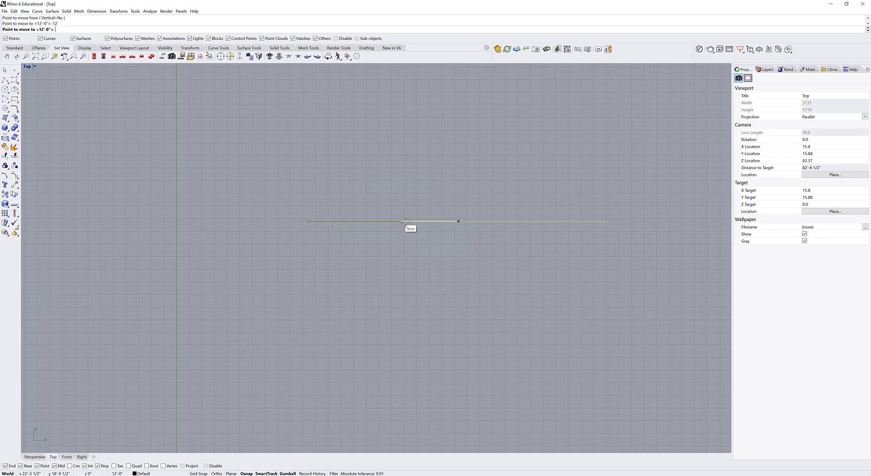
left_click(458, 225)
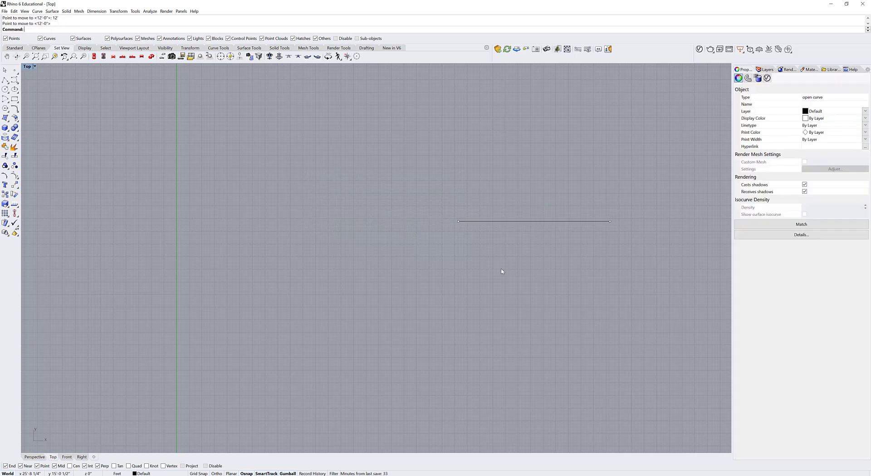
Scale the line about its midpoint, with its right endpoint as first reference point and 12' as the second reference distance.
right_click_drag(508, 274, 400, 363)
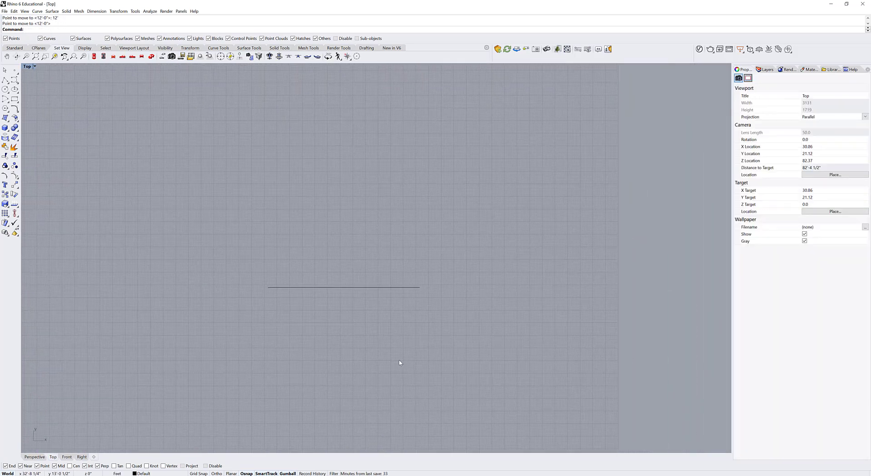
left_click(347, 287)
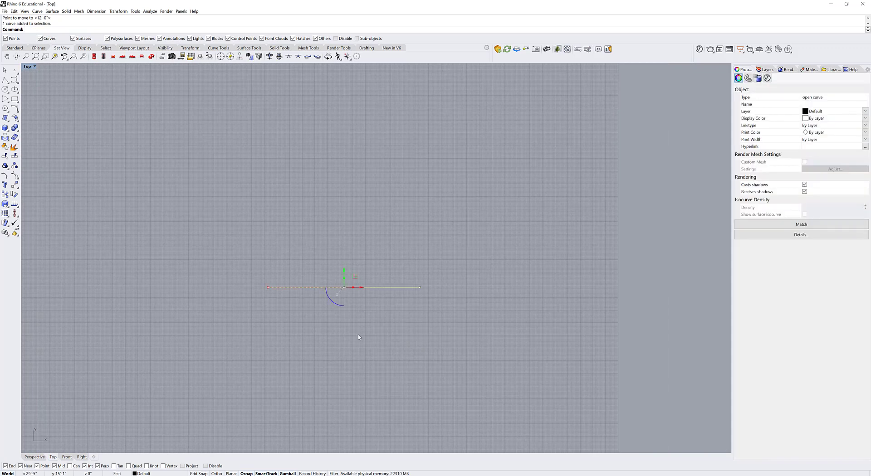
key("Escape")
key("Escape")
type("Scale")
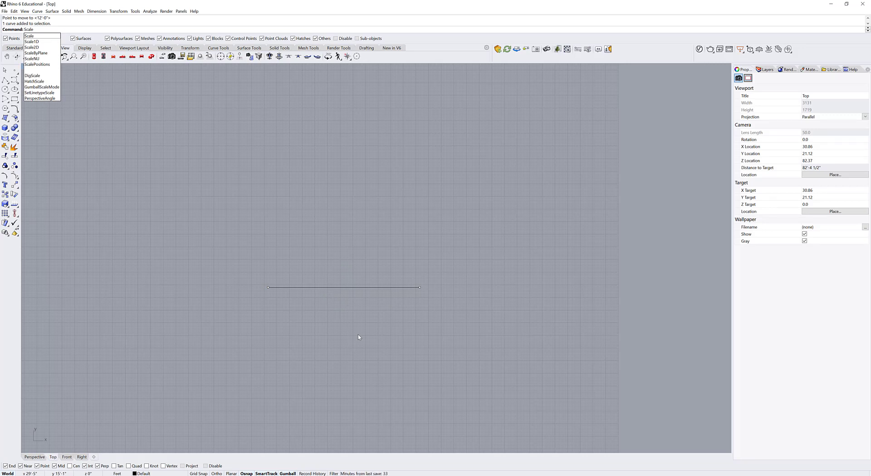
key("Down")
key("Return")
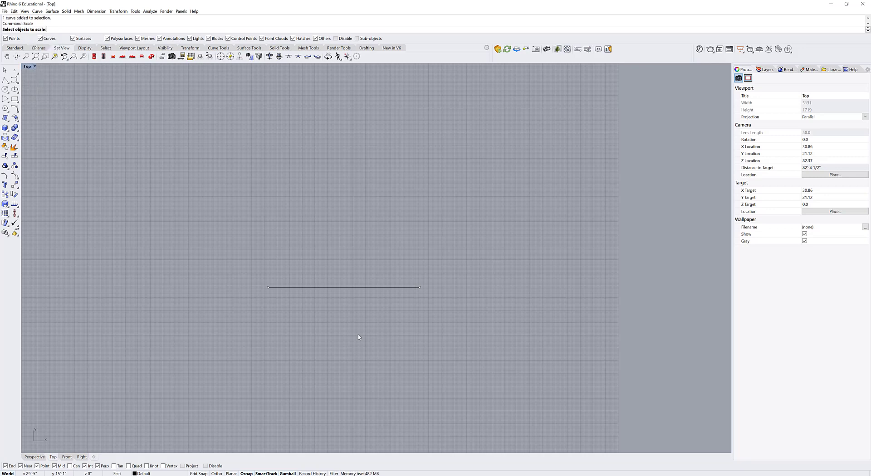
left_click(345, 287)
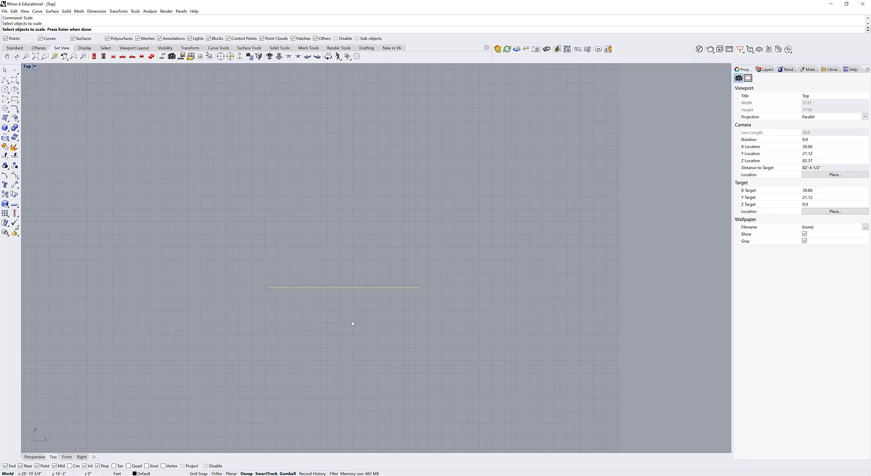
key("Return")
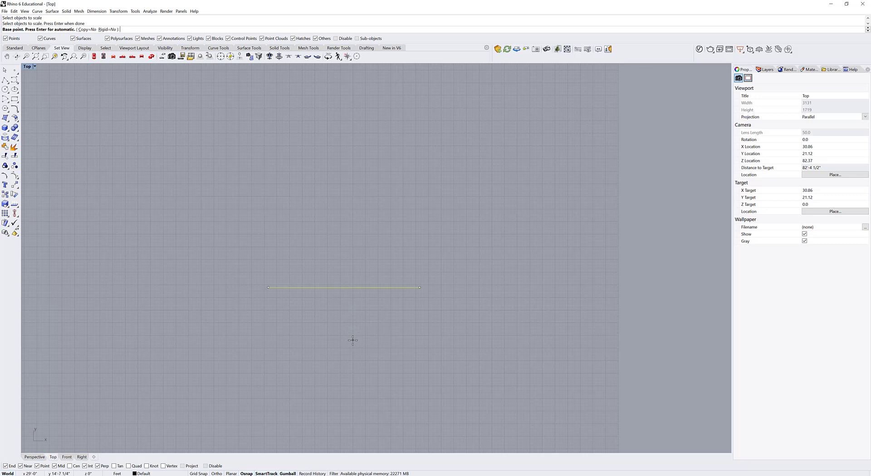
key("Return")
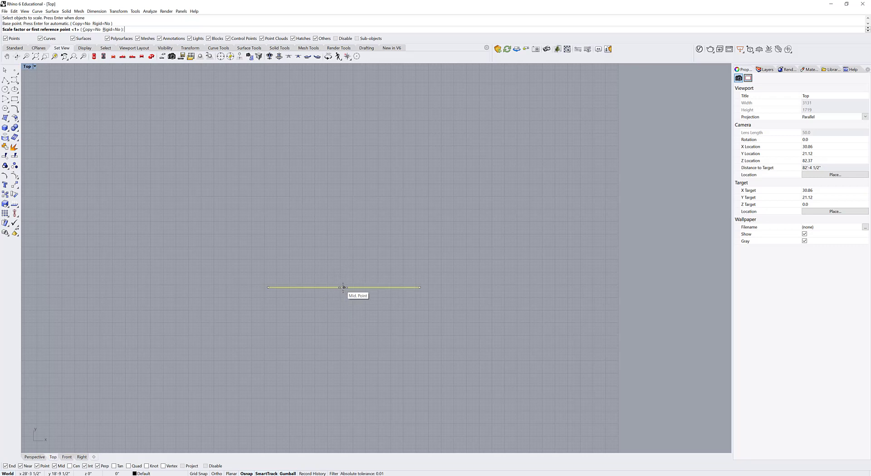
left_click(423, 287)
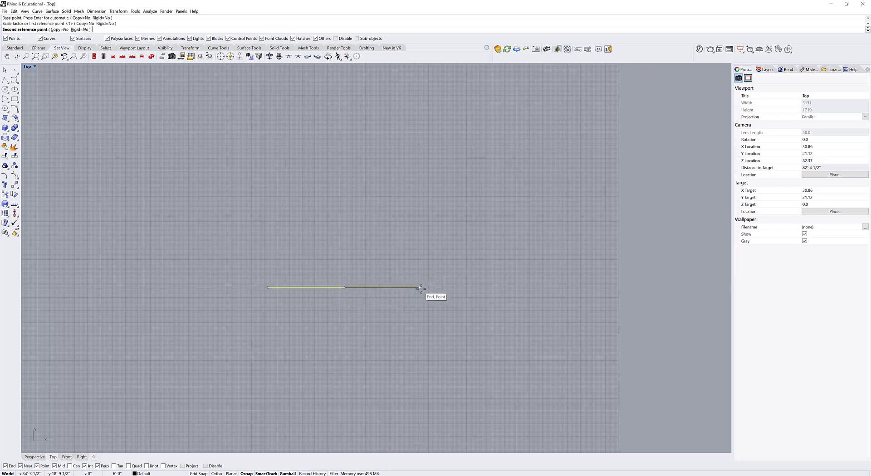
type("'")
type("12")
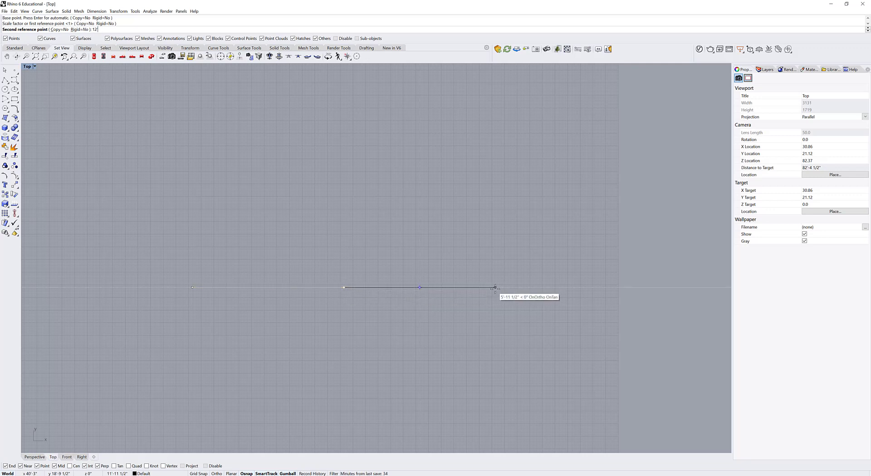
key("Return")
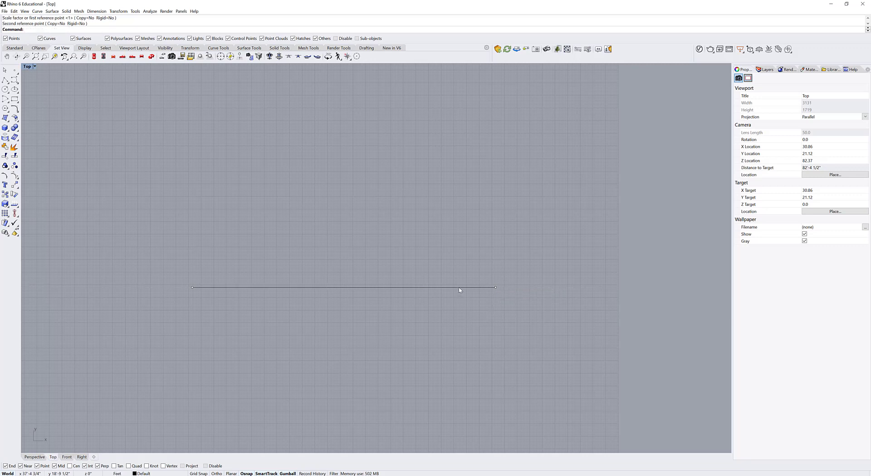
Measure the scaled line with the Length command and deselect it.
type("Length")
key("Return")
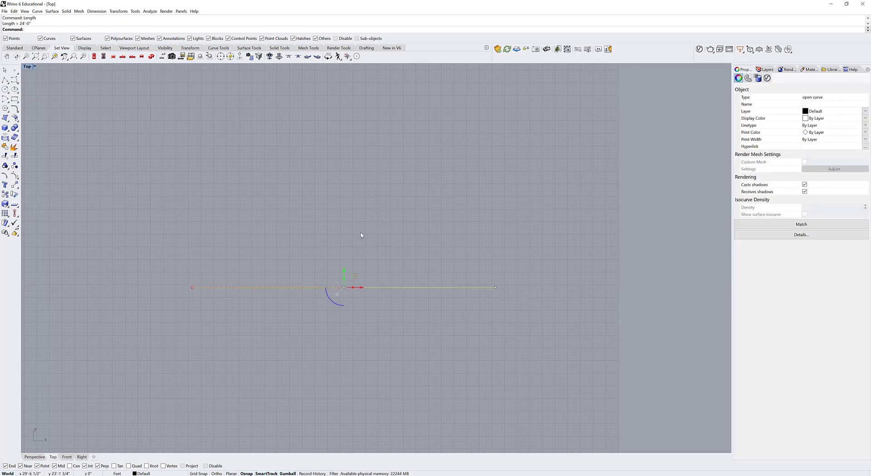
left_click(371, 234)
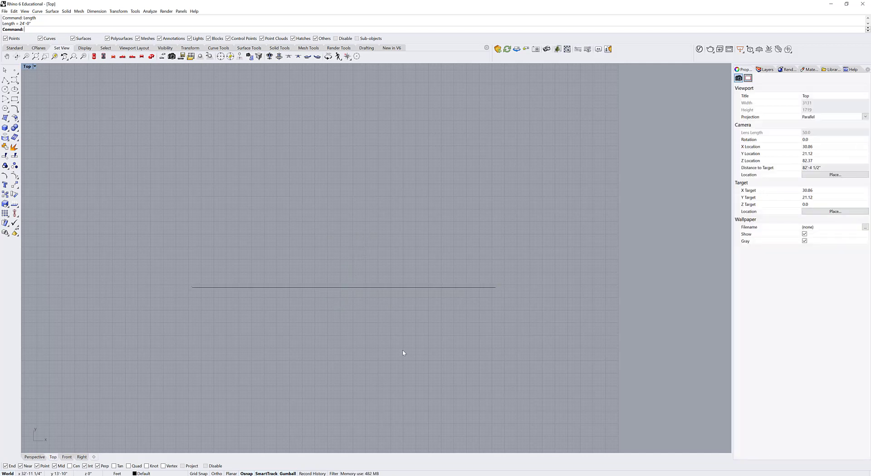
Draw a 48' line straight up from the left endpoint of the horizontal line.
type("line")
key("Return")
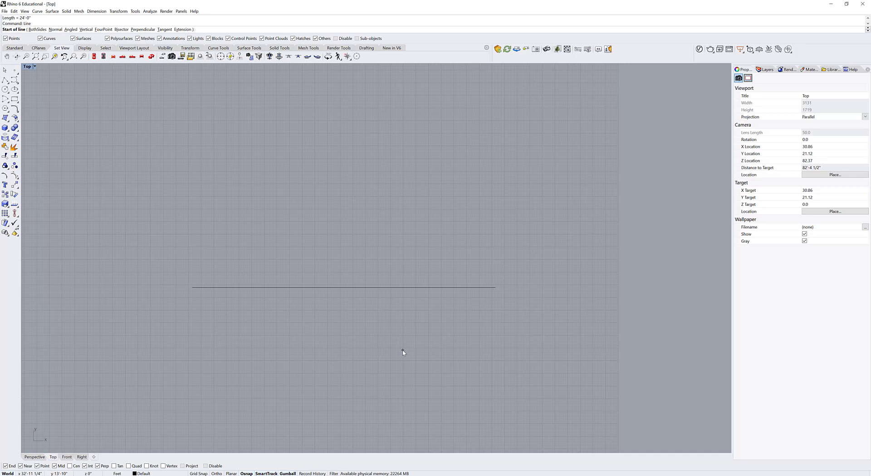
scroll(462, 298, "down", 1)
right_click_drag(414, 210, 392, 305)
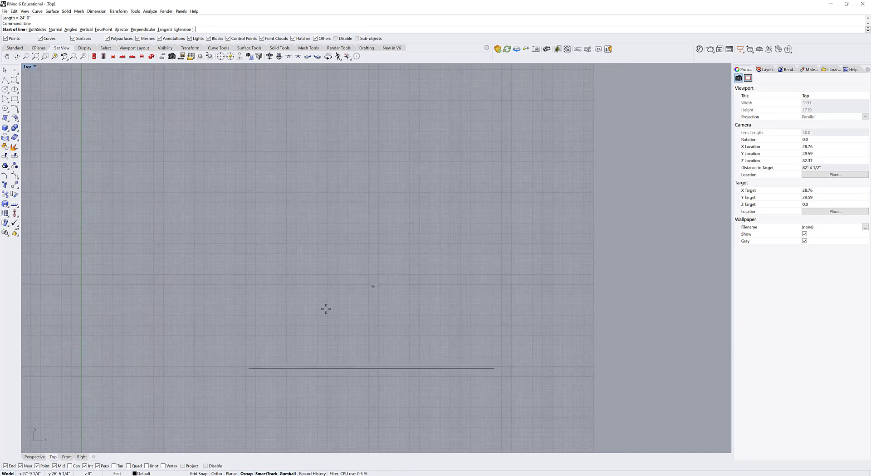
left_click(249, 368)
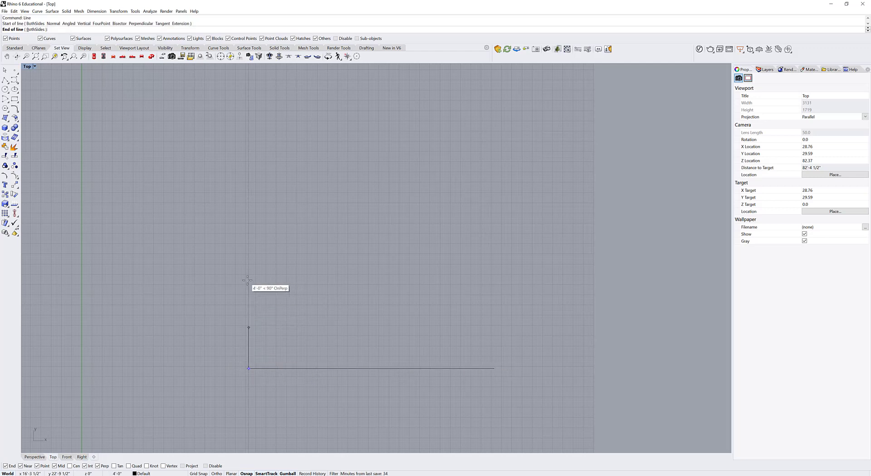
type("48'")
key("Return")
scroll(247, 281, "down", 4)
Close the outline with a 24' horizontal line from the vertical line's upper end and a line down to the base line's right endpoint.
key("Return")
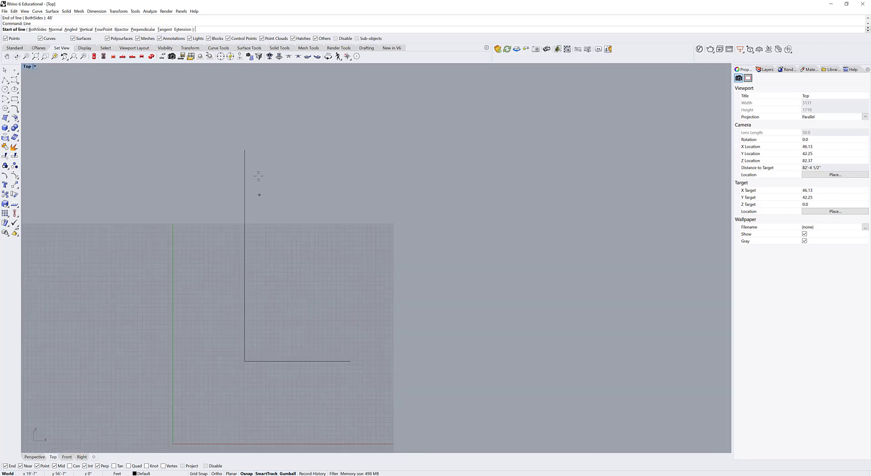
left_click(244, 149)
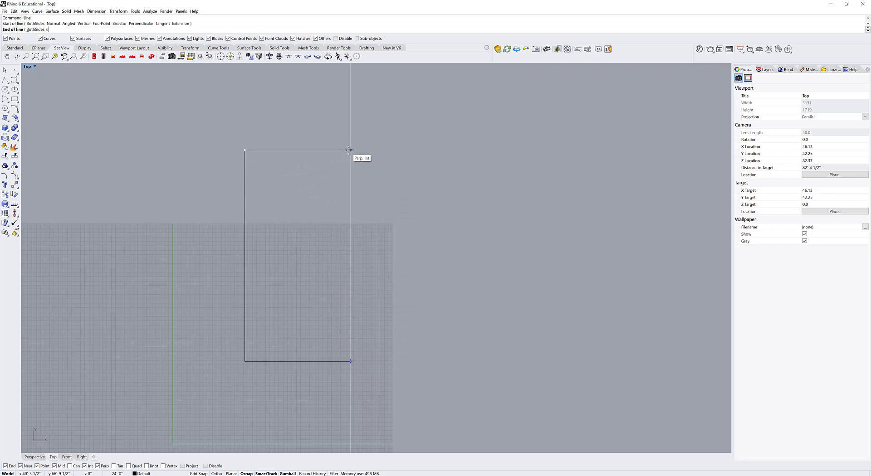
left_click(348, 150)
key("Return")
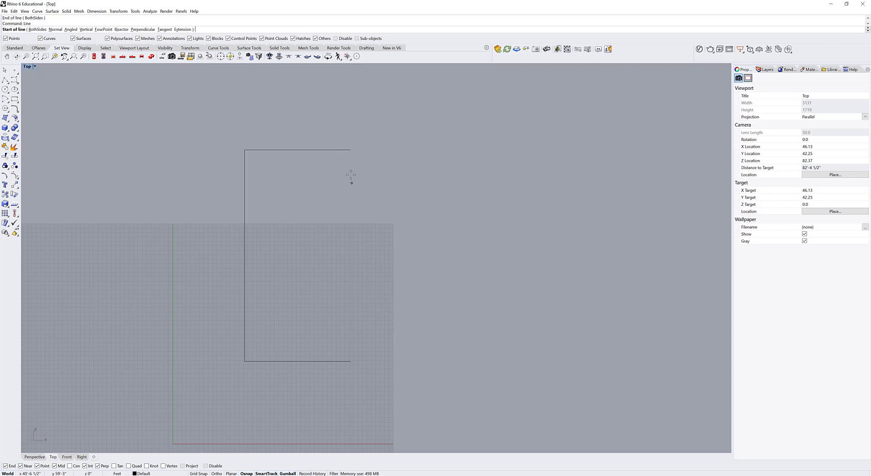
left_click(351, 151)
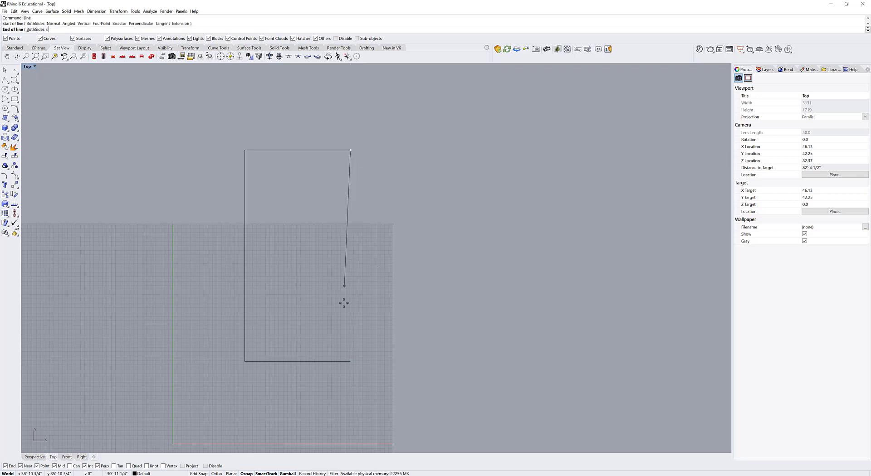
left_click(349, 361)
Join the four lines of the rectangle into one closed curve and deselect it.
left_click(350, 263)
left_click(284, 150)
left_click(245, 193)
left_click(400, 384)
left_click_drag(208, 102, 384, 380)
key("Return")
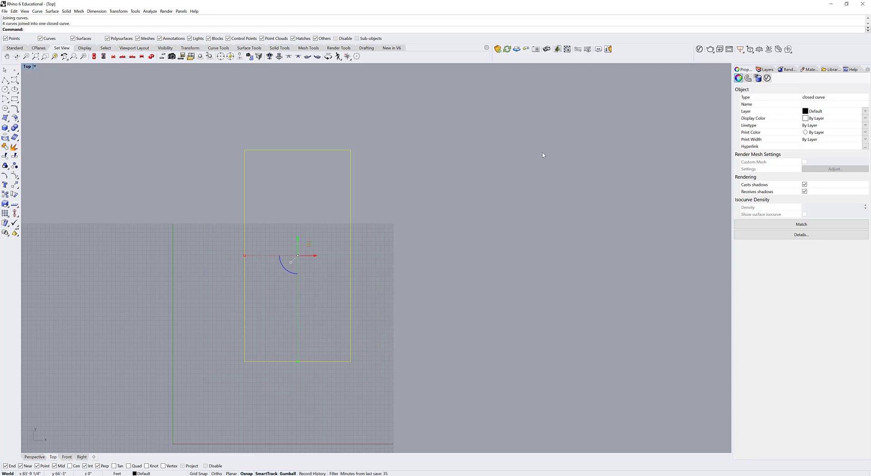
left_click(669, 176)
Measure the total length of the joined rectangle curve with the Length command.
left_click(352, 224)
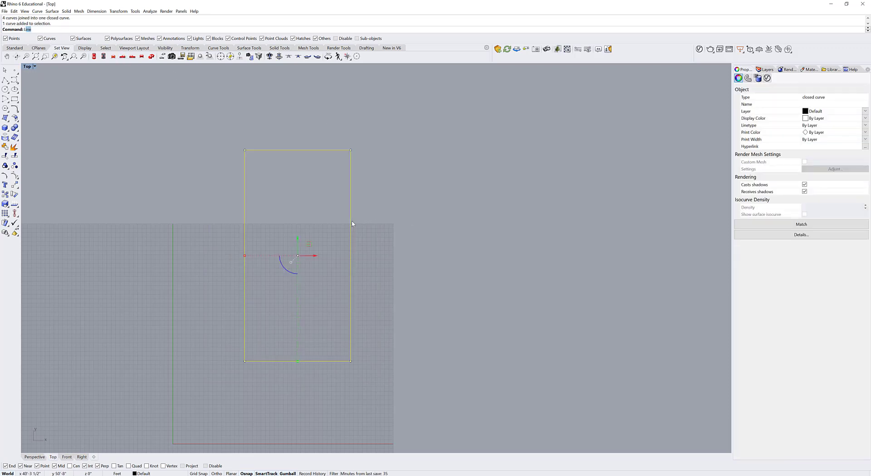
type("ength")
key("Return")
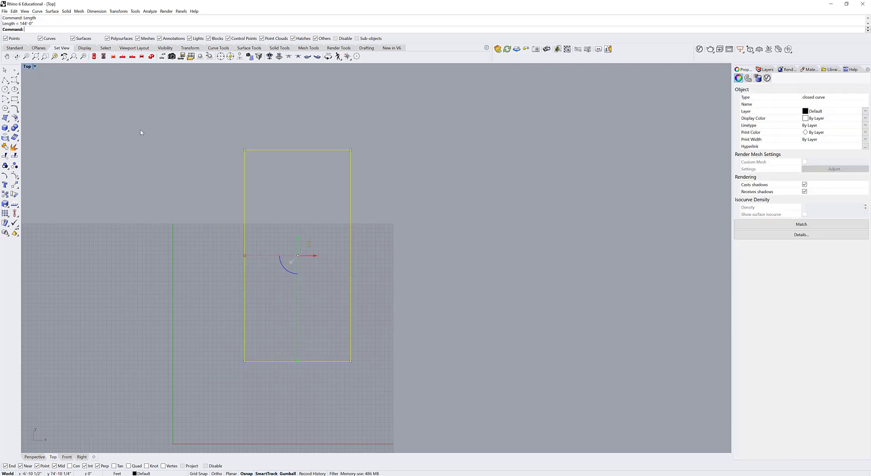
left_click(316, 120)
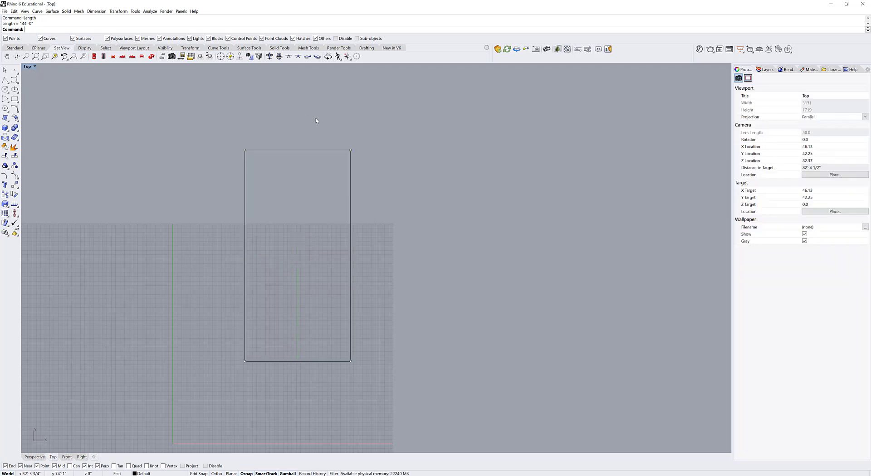
Draw a rectangle 24' long and 48' wide to the right of the joined one using the Rectangle command.
scroll(343, 193, "down", 1)
right_click_drag(348, 195, 335, 207)
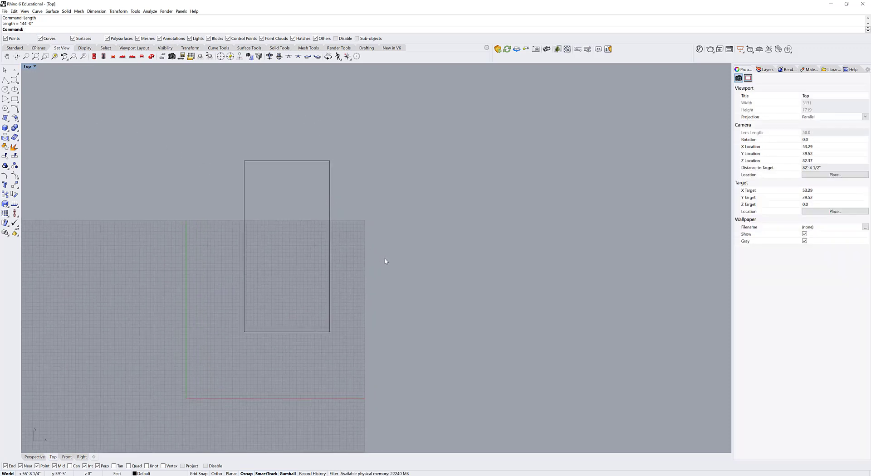
type("Rect")
key("Return")
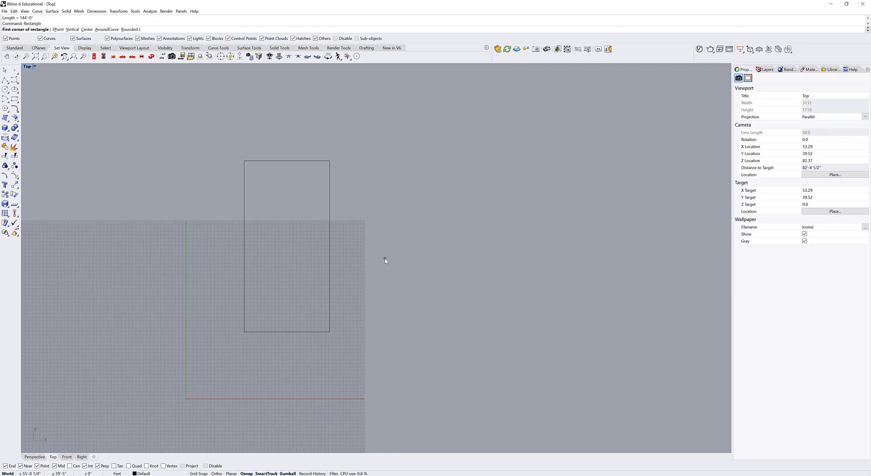
right_click_drag(385, 261, 326, 253)
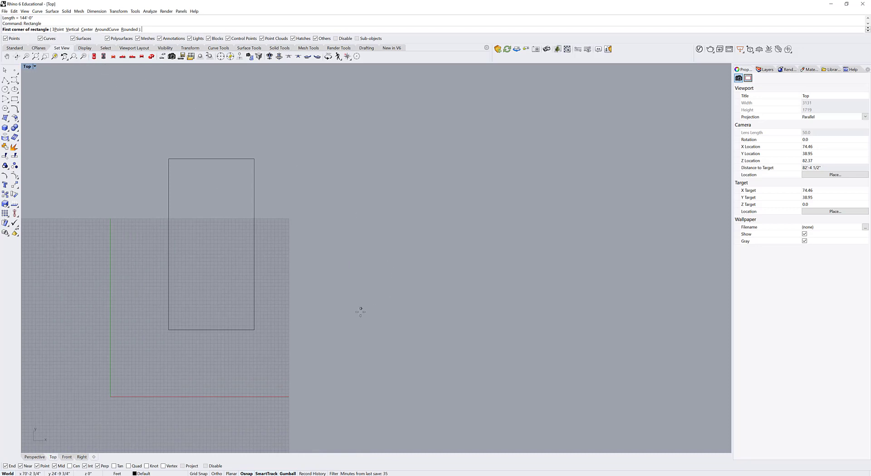
left_click(357, 326)
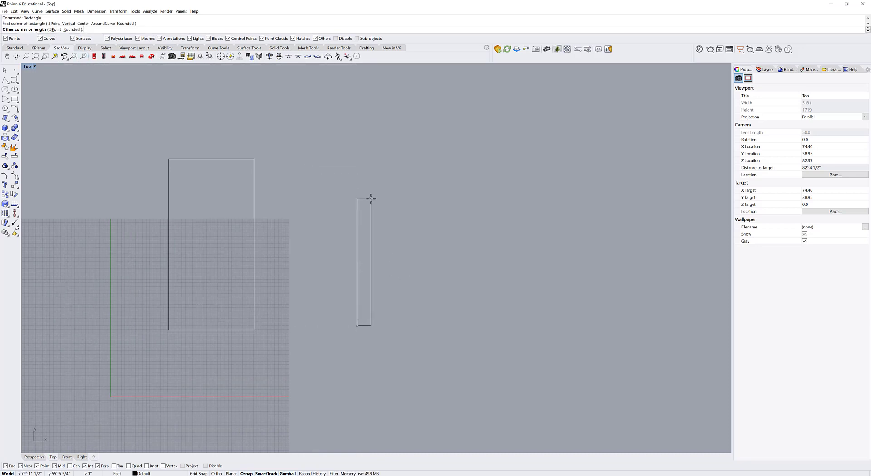
type("24")
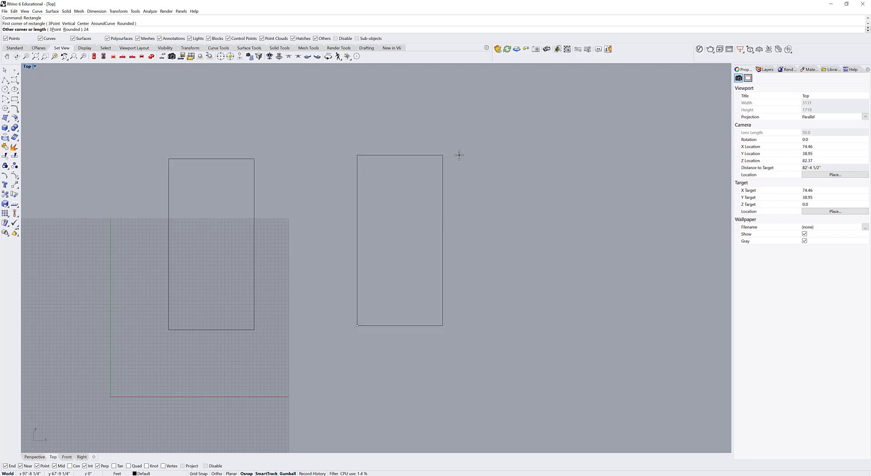
key("Return")
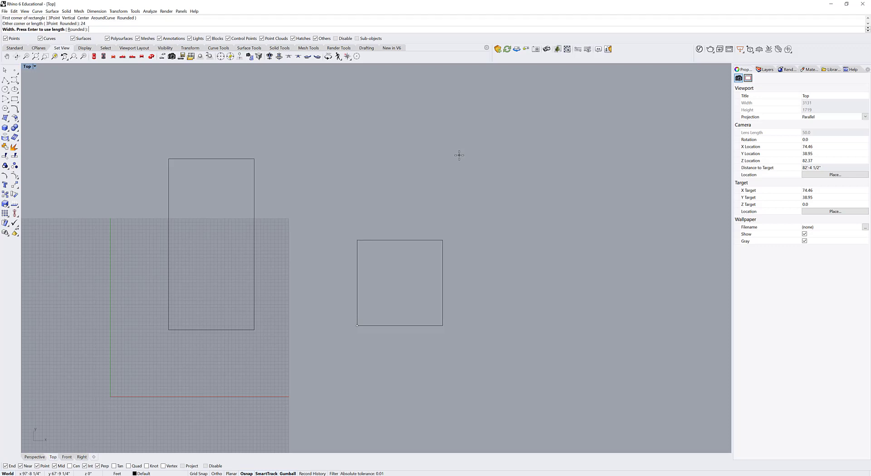
type("48")
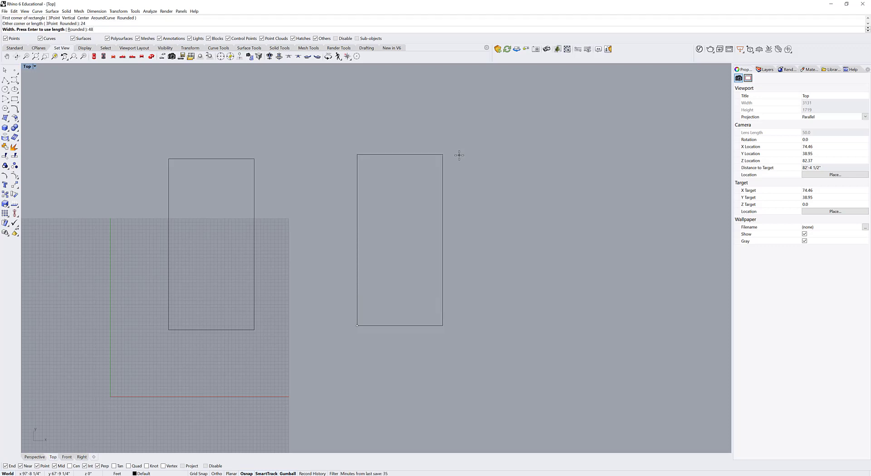
key("Return")
left_click(429, 206)
left_click(254, 196)
left_click_drag(393, 249, 261, 240)
left_click(254, 240)
left_click(387, 254)
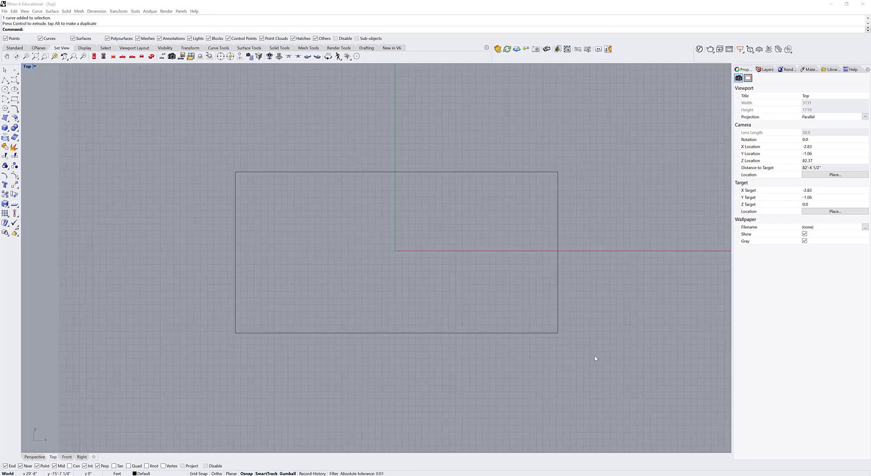
Try rotating the rectangle 20 degrees about its upper-left corner, taking a point on its upper edge as the first reference.
left_click(455, 173)
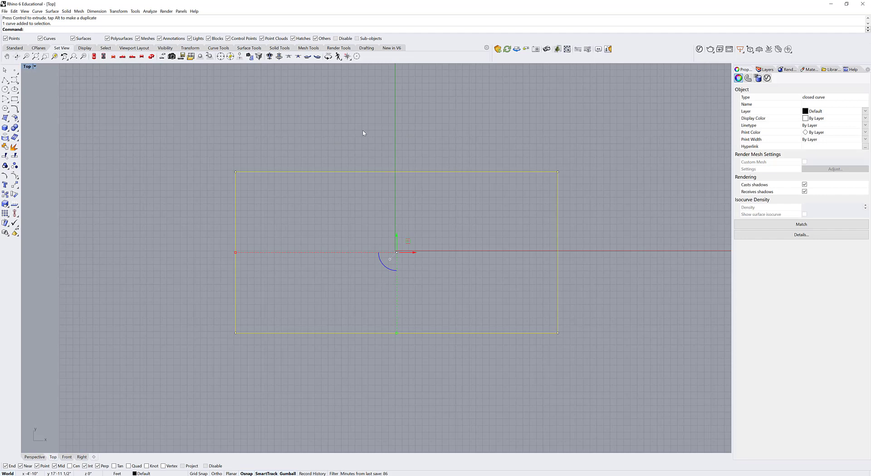
key("Return")
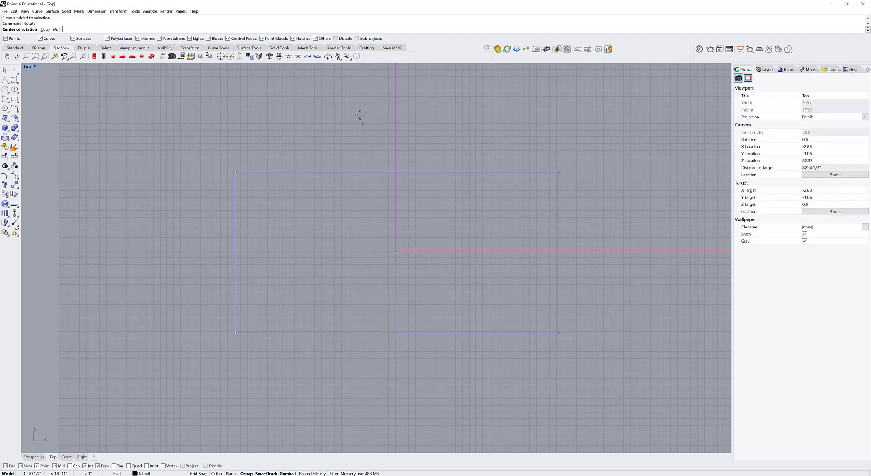
left_click(235, 172)
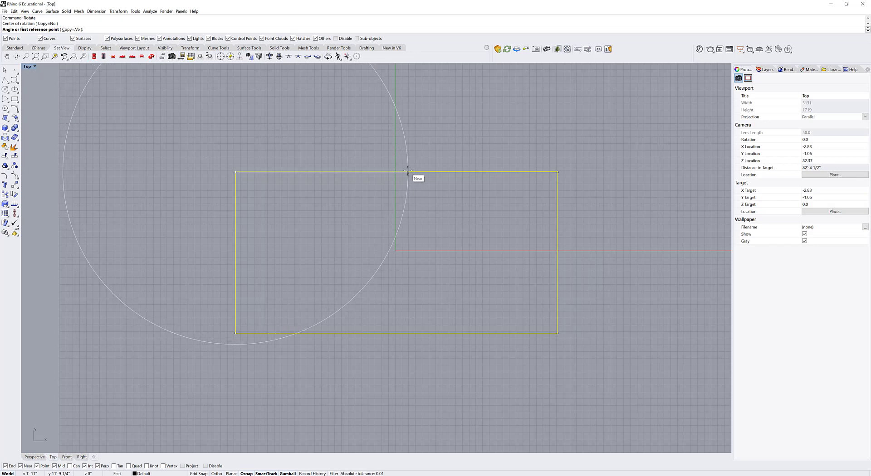
left_click(408, 172)
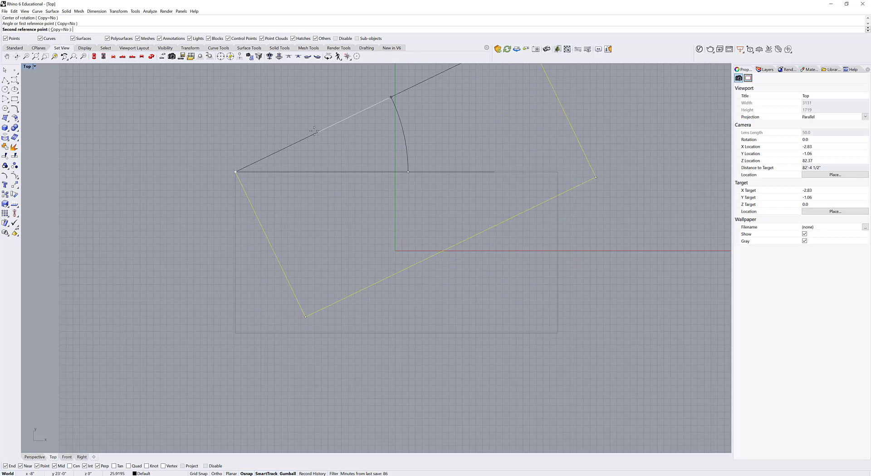
right_click_drag(309, 128, 330, 184)
key("F8")
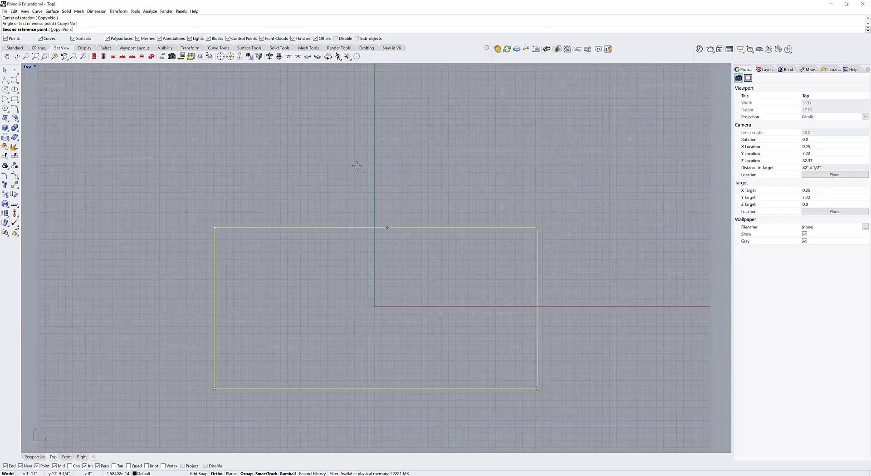
key("F8")
type("20")
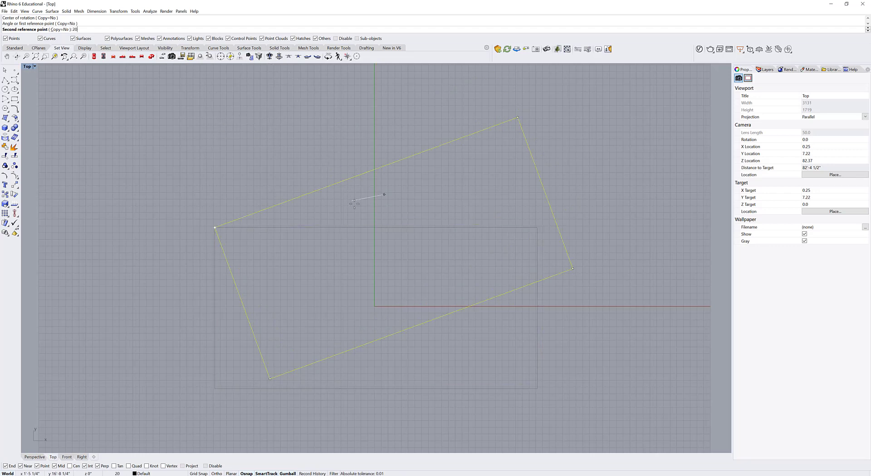
Try a rotation angle of -20 degrees, clear it, and finish the rotation with the rectangle in its original orientation.
key("BackSpace")
key("BackSpace")
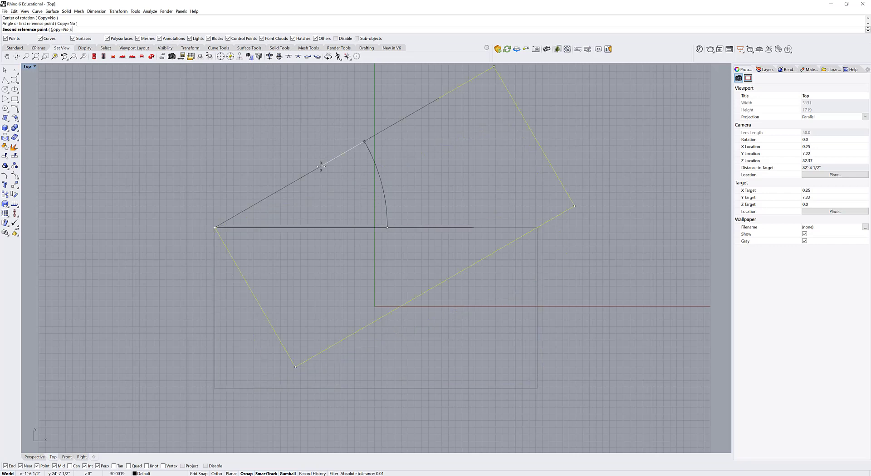
type("-20")
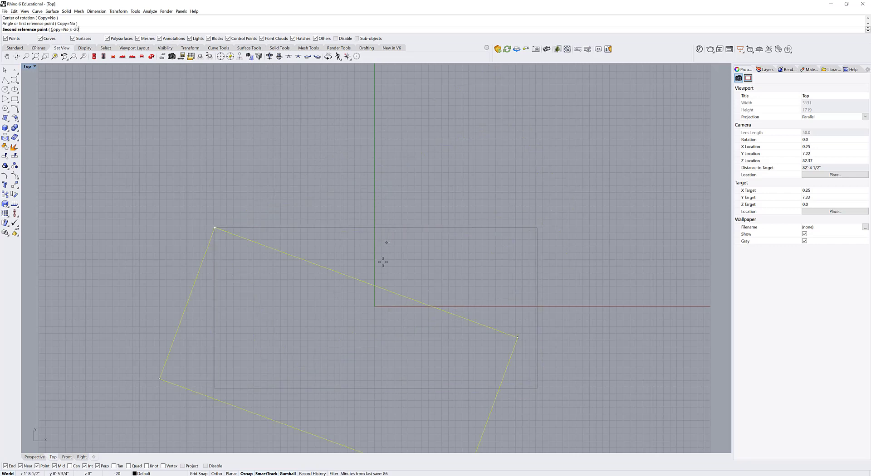
key("BackSpace")
key("BackSpace")
key("BackSpace")
left_click(361, 232)
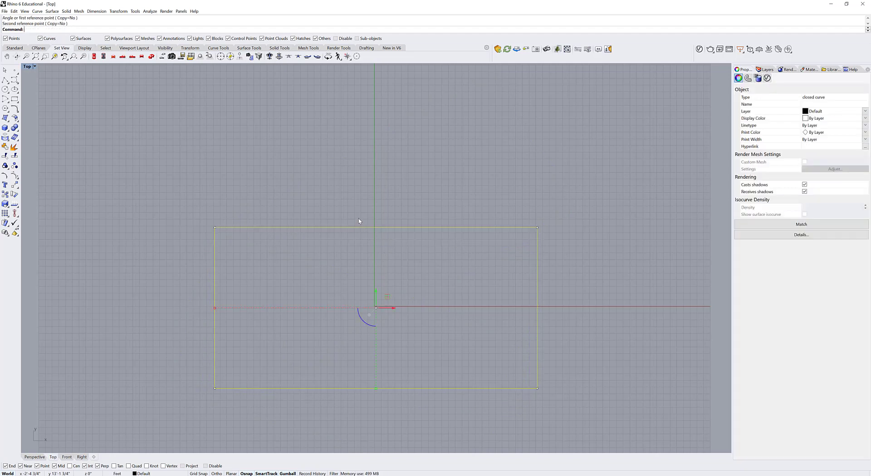
Explode the rectangle into its separate line segments.
type("Explode")
key("Return")
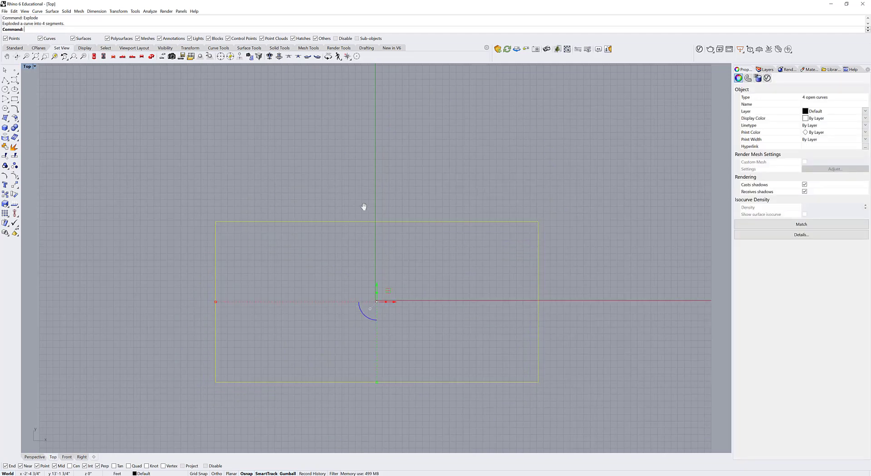
Rotate a copy of the rectangle's upper line 45 degrees about its midpoint, with the Copy option set to Yes.
right_click_drag(364, 207, 379, 162)
left_click_drag(475, 171, 429, 218)
key("Return")
type("Rotate")
key("Return")
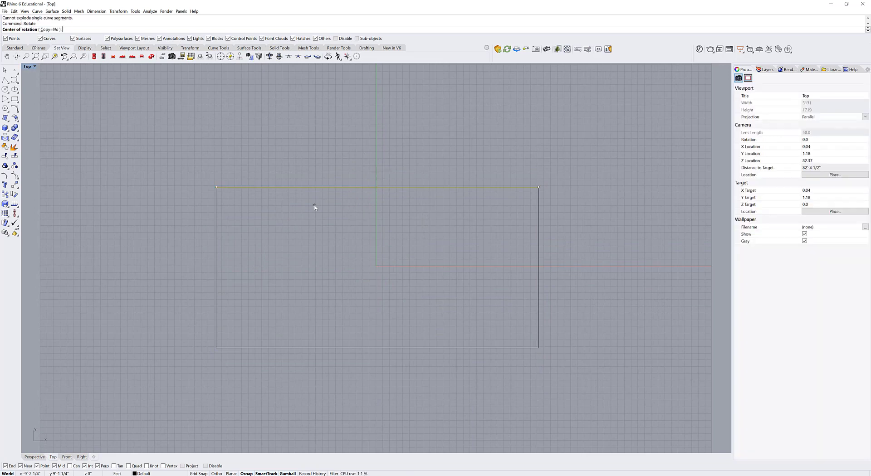
left_click(52, 29)
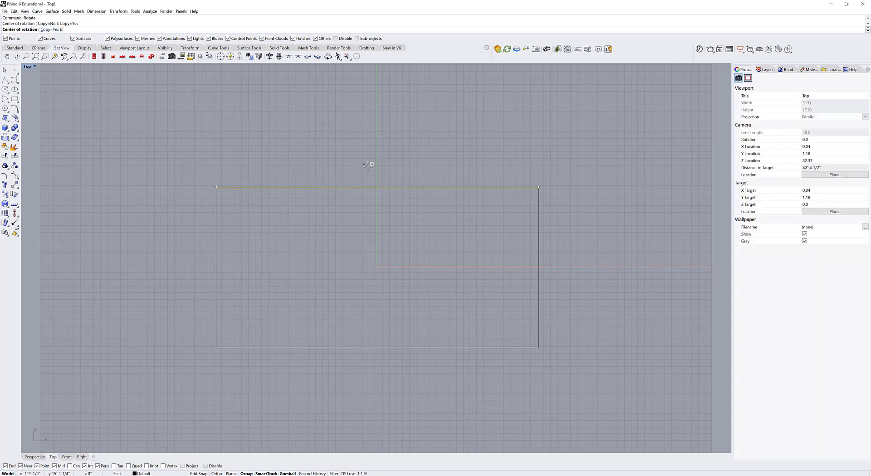
left_click(377, 187)
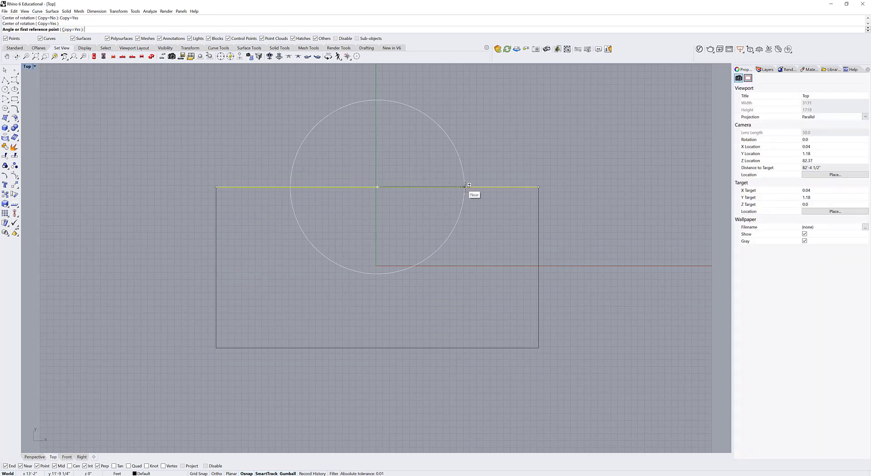
left_click(466, 187)
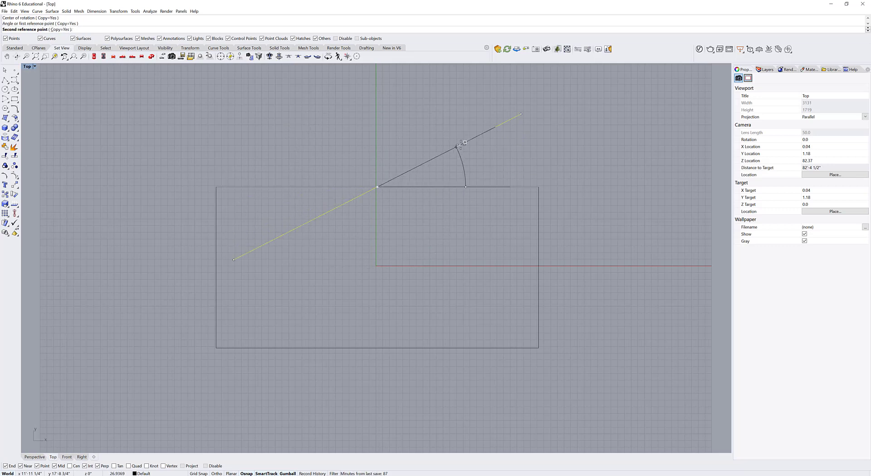
type("45")
key("Return")
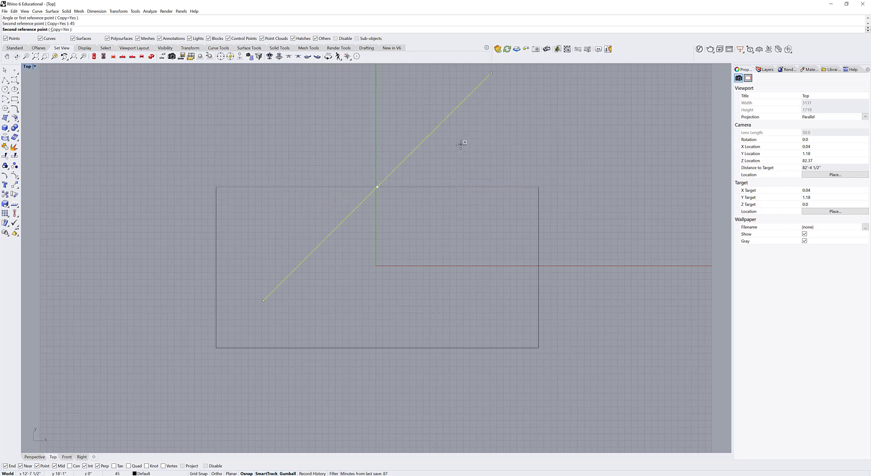
key("Return")
Trim the diagonal and the rectangle's upper line against each other, removing the halves to the right of their intersection.
scroll(556, 160, "down", 2)
right_click_drag(523, 157, 488, 192)
left_click(430, 198)
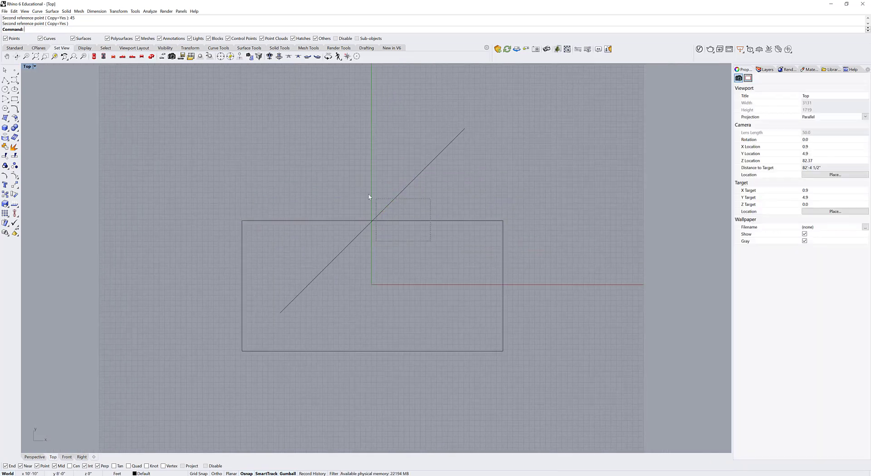
left_click_drag(367, 196, 368, 196)
left_click(416, 178)
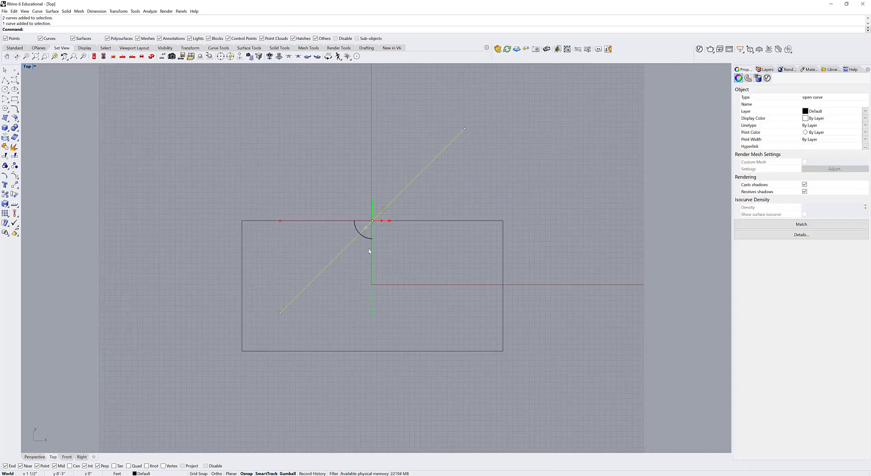
left_click(416, 221)
type("Trim")
key("Return")
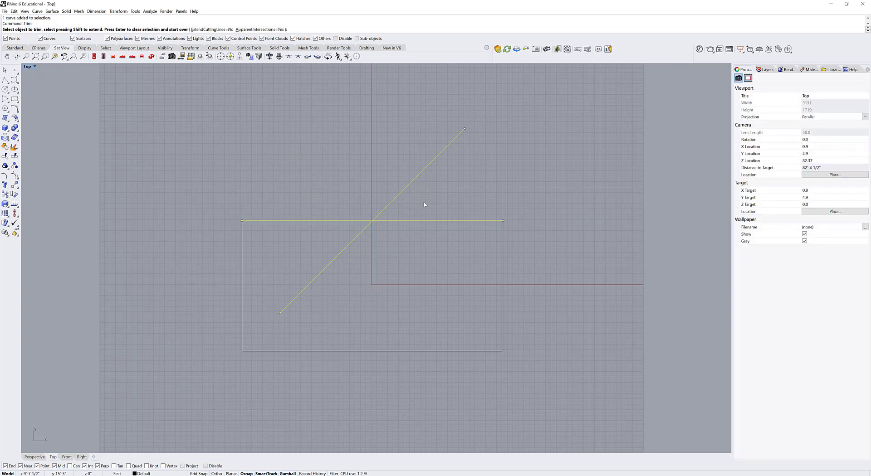
left_click(408, 185)
left_click(430, 221)
key("Return")
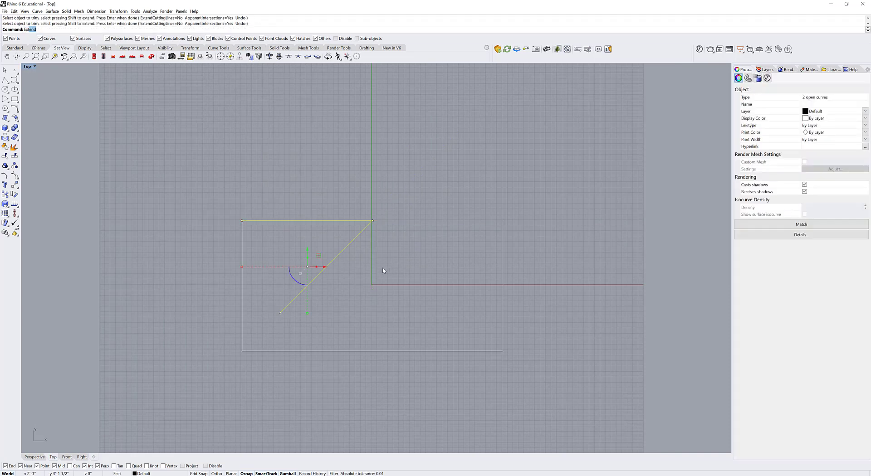
Extend the lower end of the diagonal line to the rectangle's left edge using the Extend command.
type("Ext")
key("Return")
key("Return")
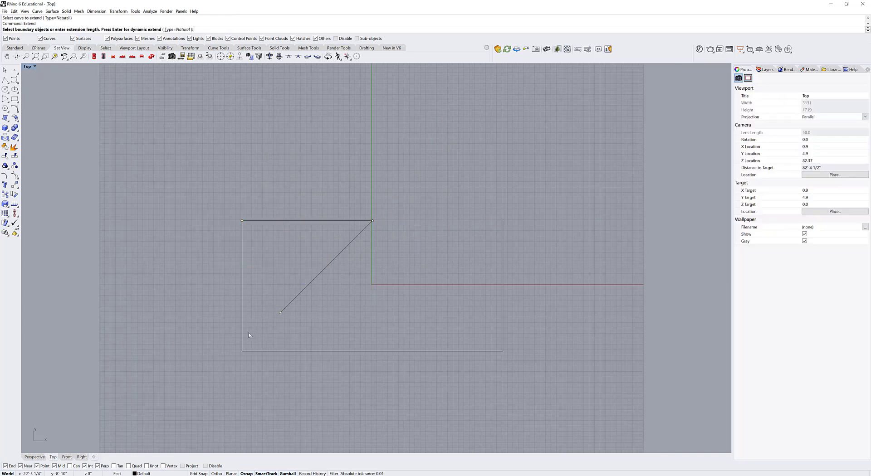
left_click(243, 331)
key("Return")
left_click(296, 300)
key("Return")
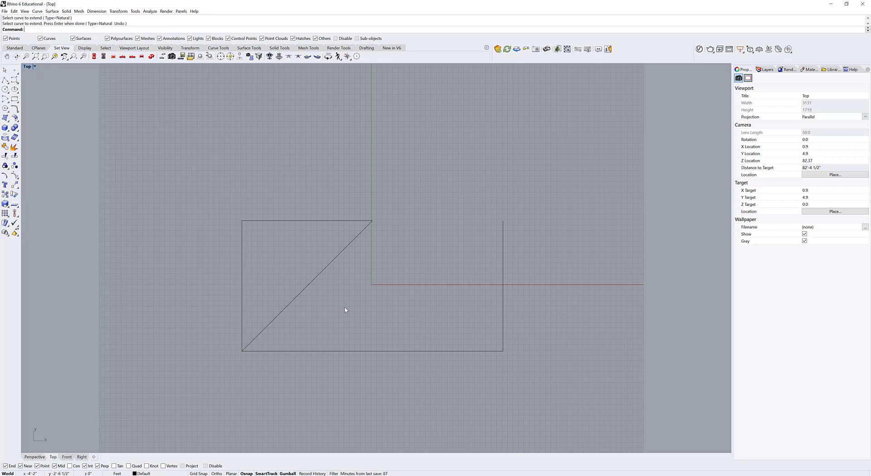
right_click_drag(341, 317, 374, 302)
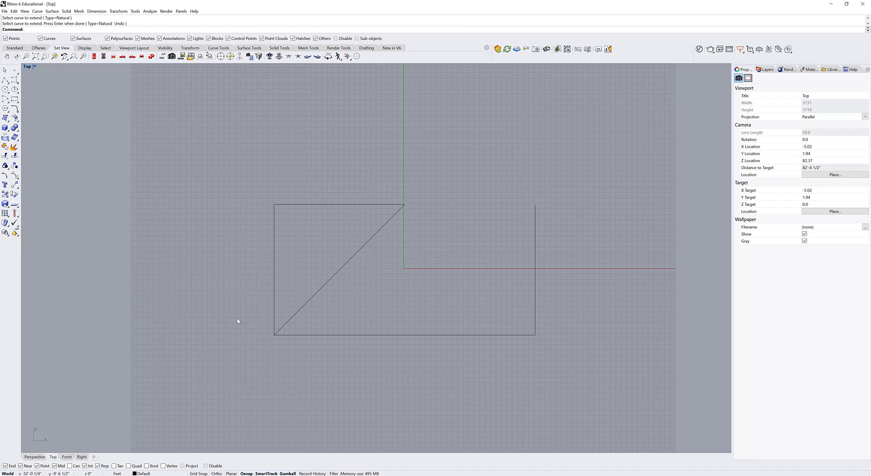
scroll(366, 323, "up", 5)
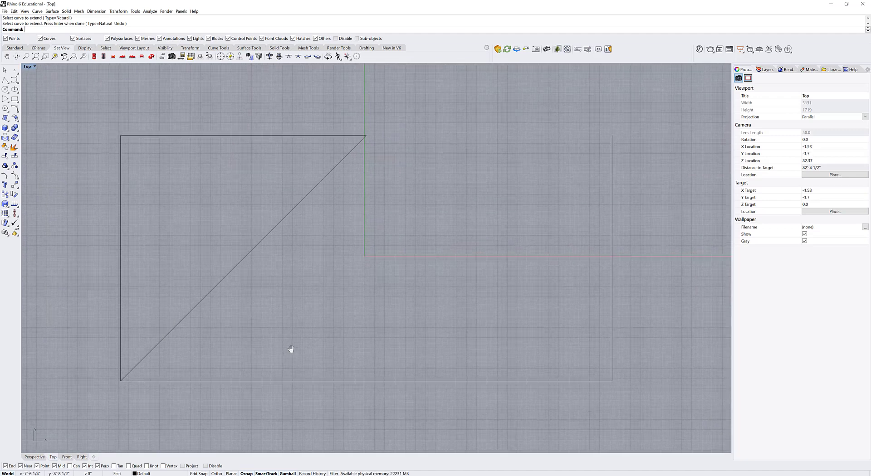